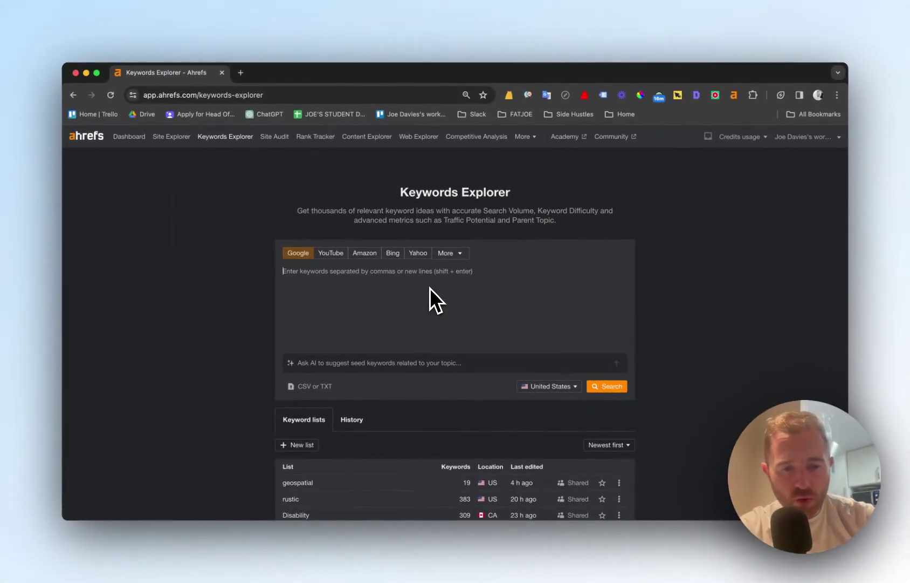
# Search 'squats' and browse its Matching terms report of 26,851 keywords with parent topics.
pyautogui.write('squats')
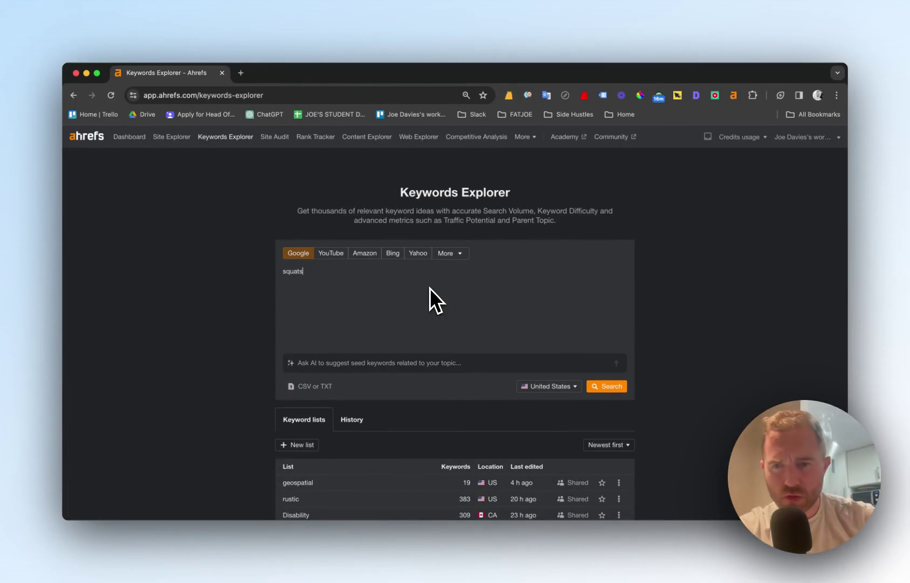
pyautogui.press('Return')
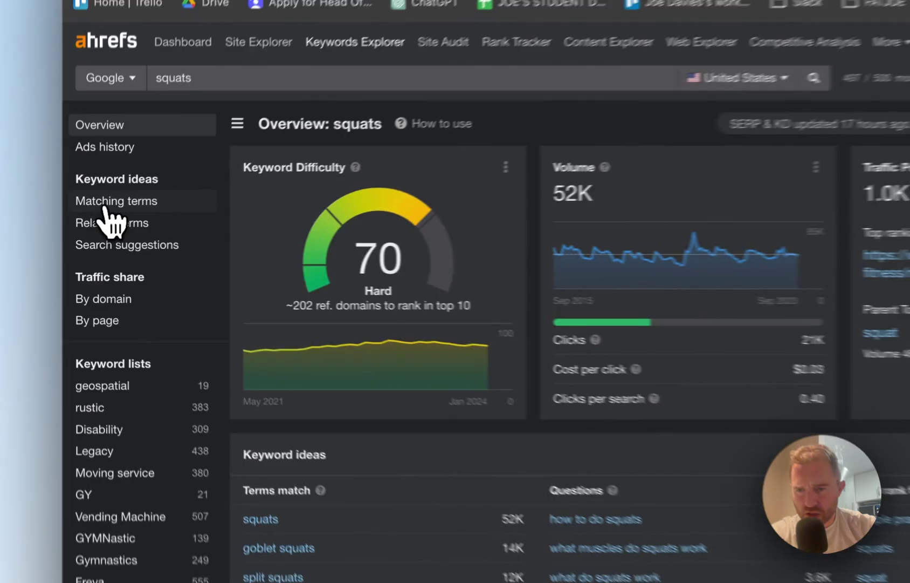
pyautogui.click(92, 226)
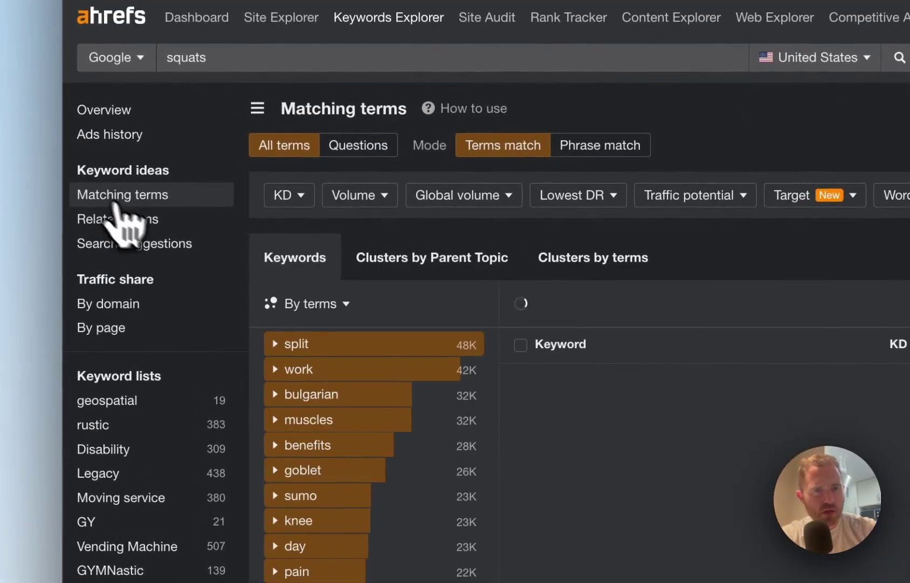
pyautogui.scroll(-3, 495, 340)
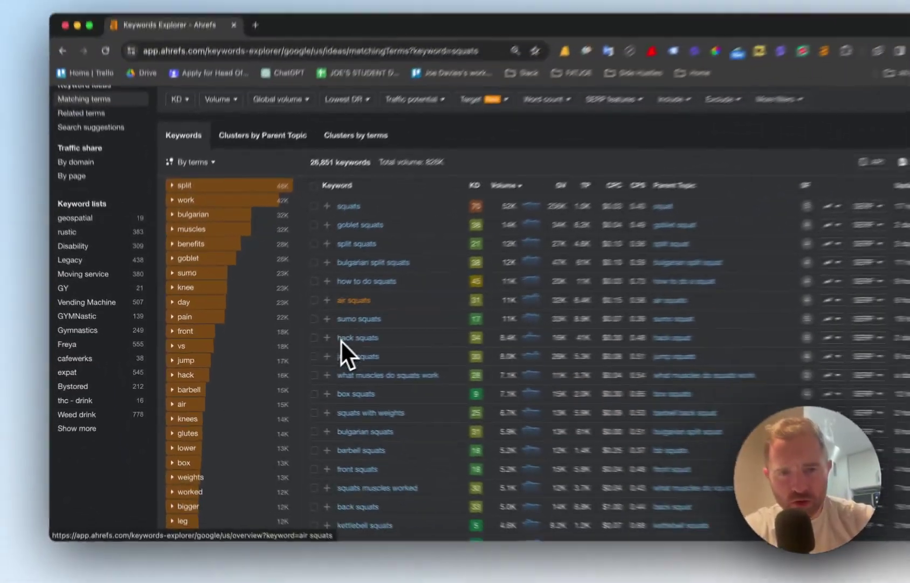
pyautogui.scroll(-2, 317, 345)
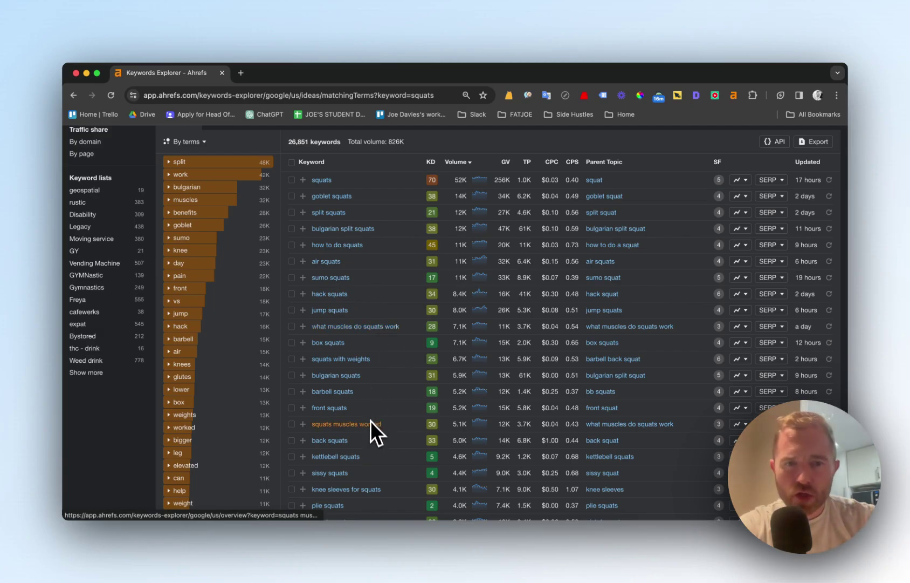
pyautogui.scroll(-3, 372, 429)
pyautogui.scroll(-1, 372, 429)
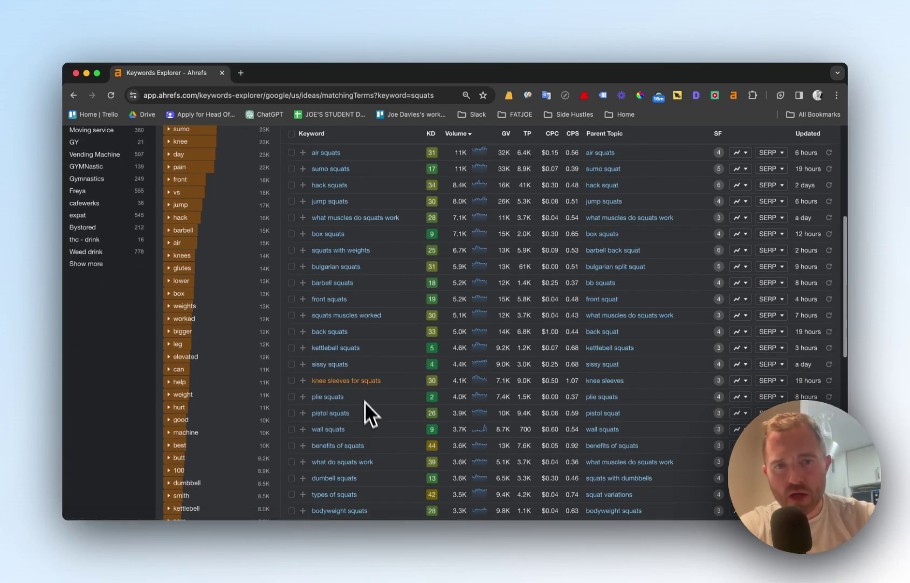
pyautogui.scroll(-3, 363, 382)
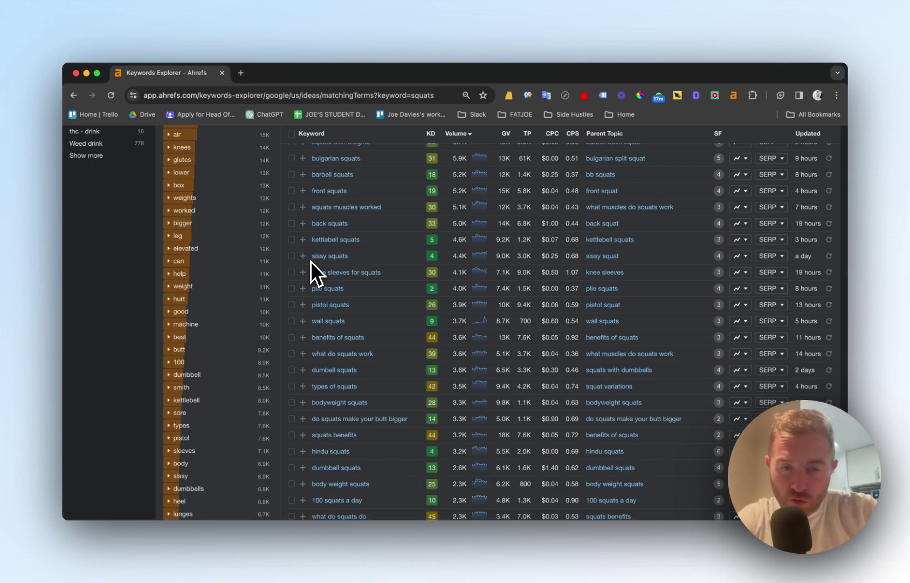
pyautogui.scroll(15, 311, 261)
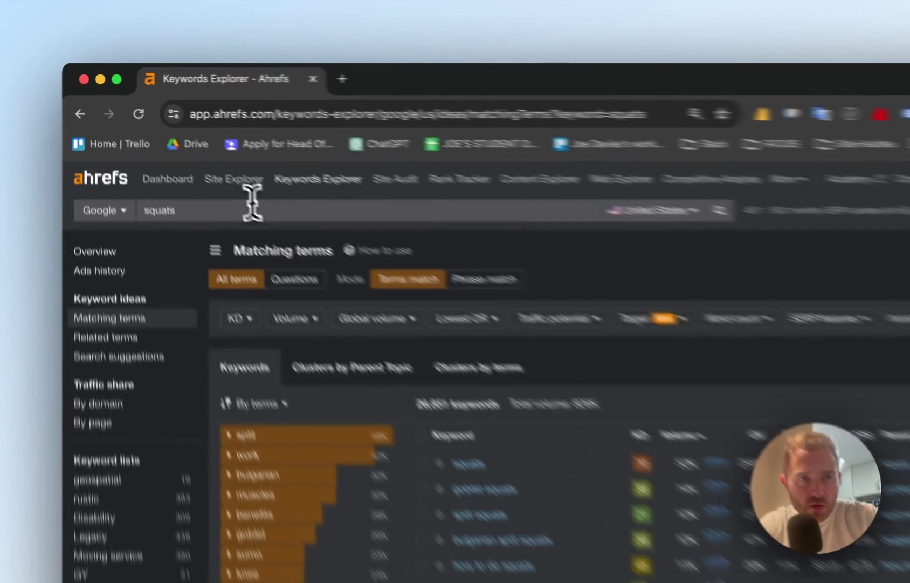
# Replace the seed with 'bench press' and browse its 27,655 matching terms, led by bench press at 73K.
pyautogui.click(252, 203)
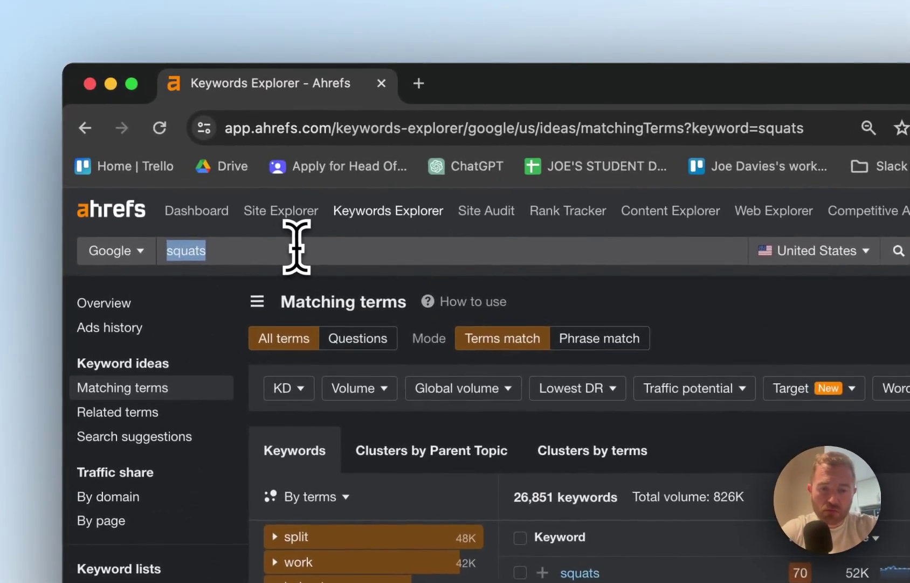
pyautogui.write('bench press')
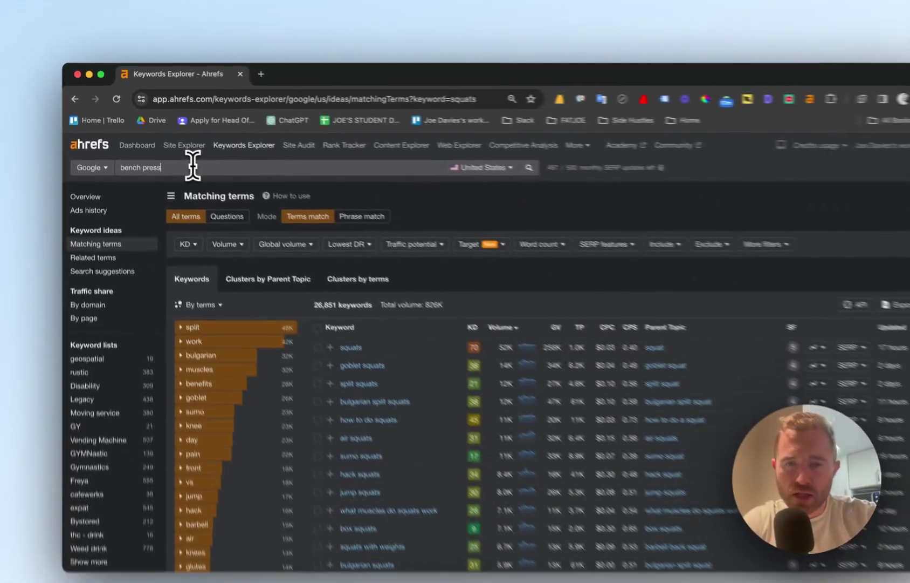
pyautogui.press('Return')
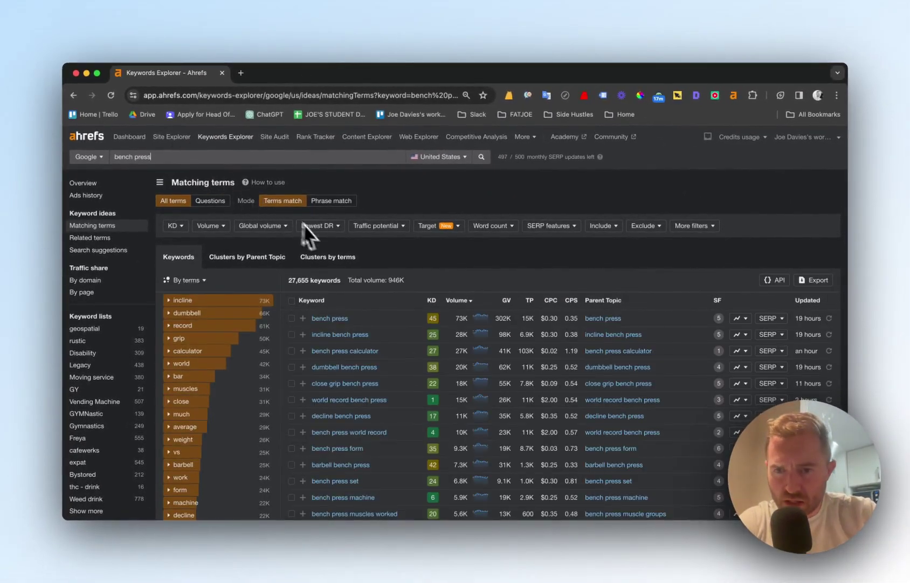
pyautogui.scroll(-5, 322, 238)
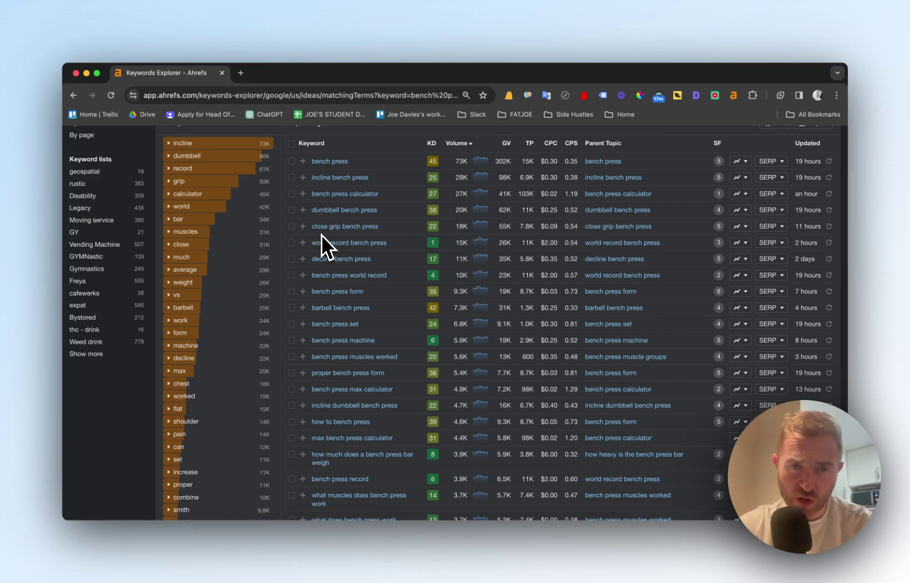
pyautogui.scroll(4, 322, 235)
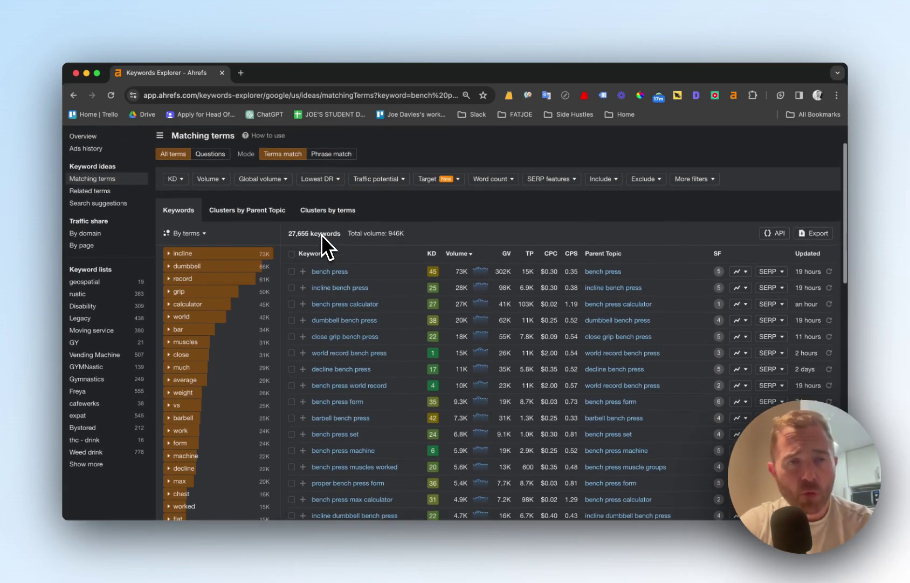
pyautogui.scroll(2, 321, 234)
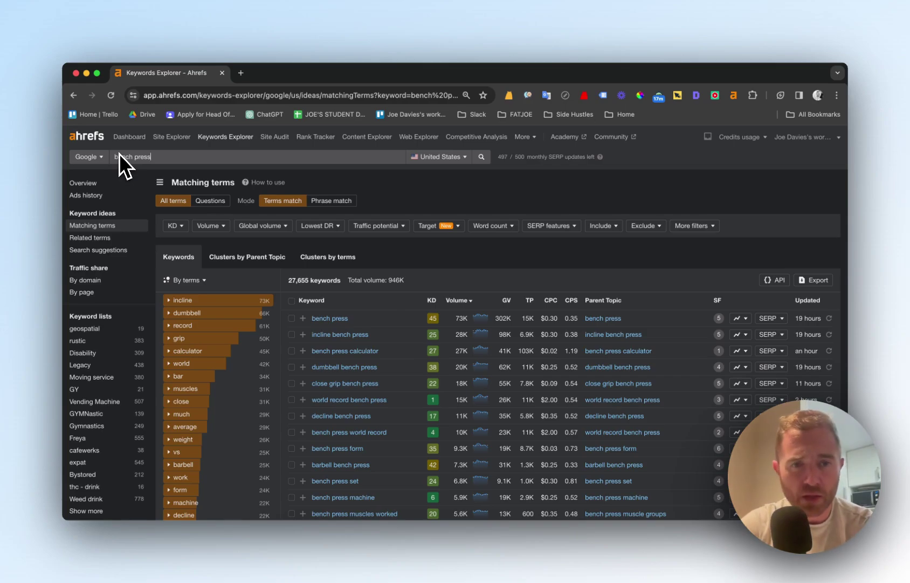
pyautogui.scroll(-2, 361, 351)
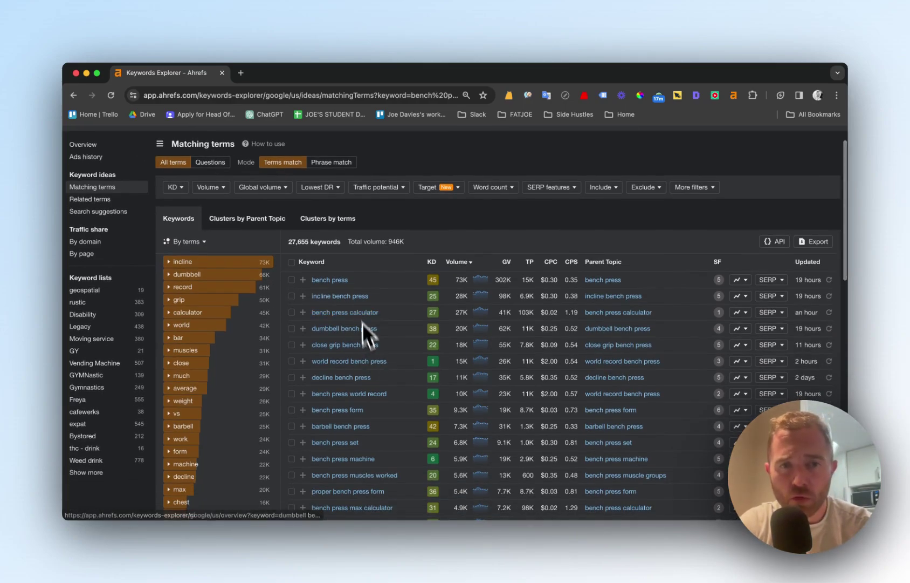
pyautogui.scroll(-2, 373, 347)
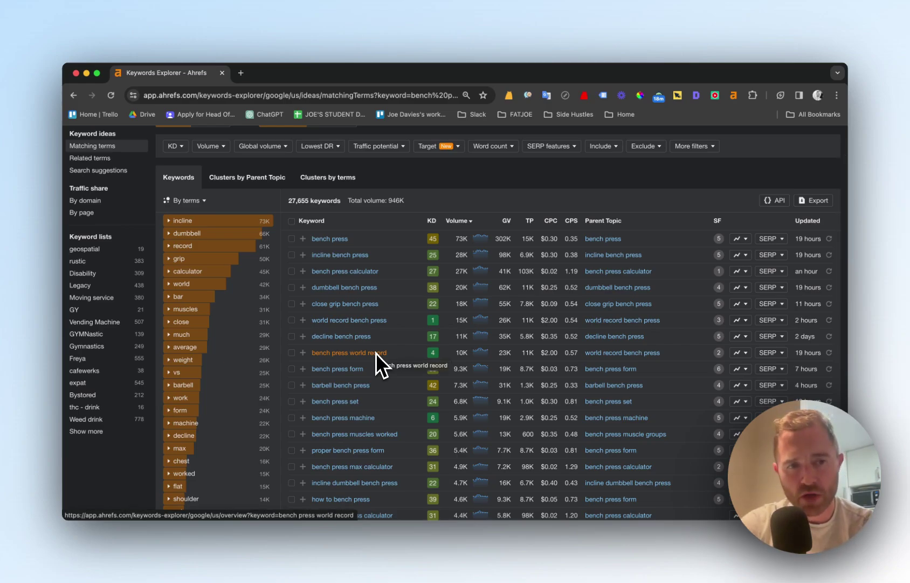
pyautogui.scroll(-2, 377, 353)
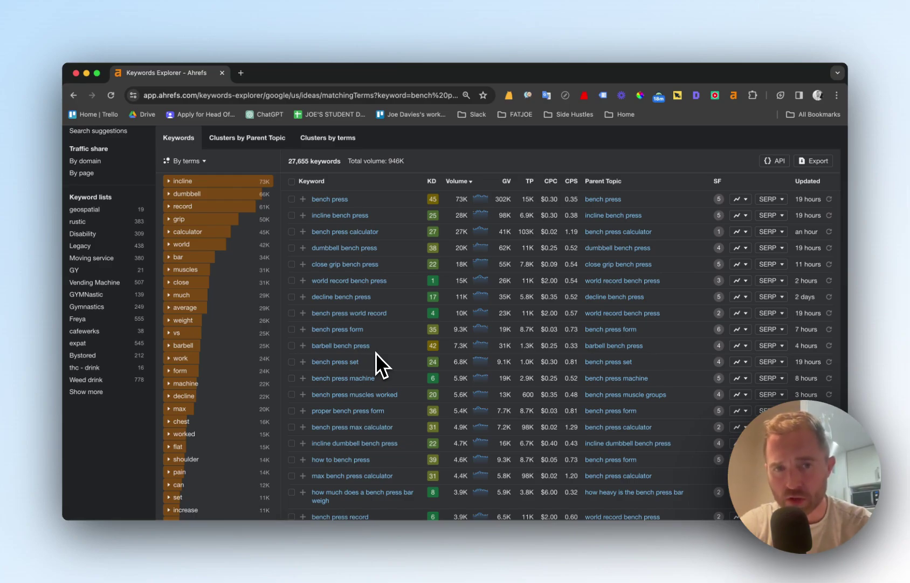
pyautogui.scroll(-1, 377, 352)
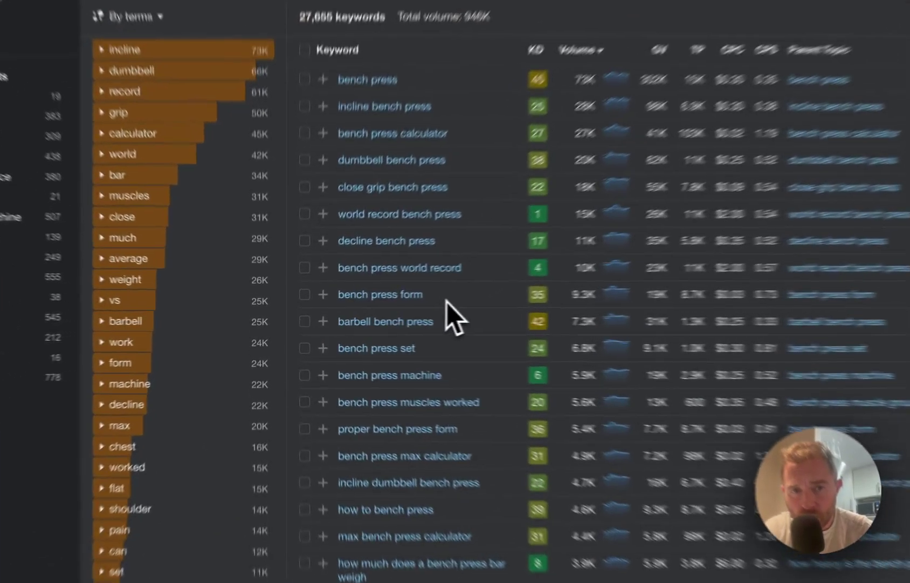
pyautogui.moveTo(364, 307); pyautogui.dragTo(350, 307)
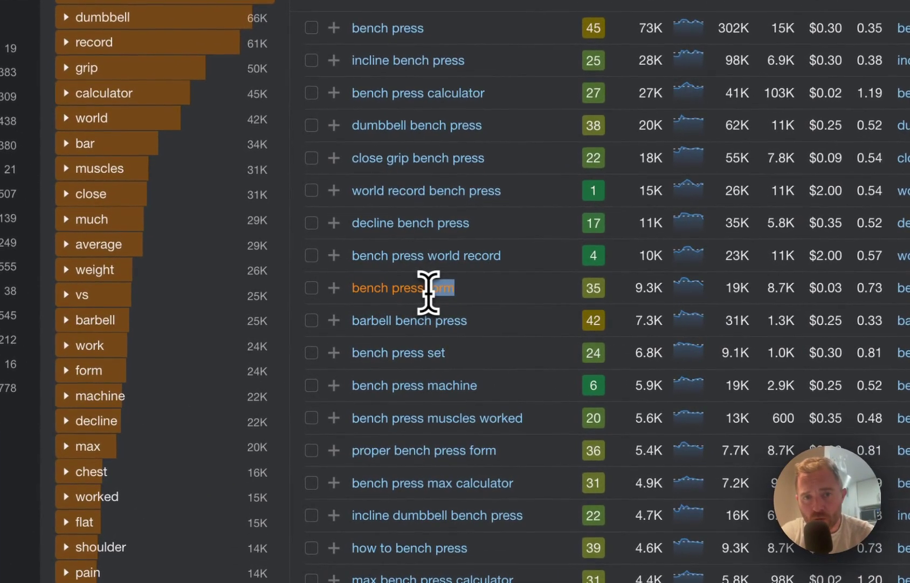
pyautogui.click(445, 293)
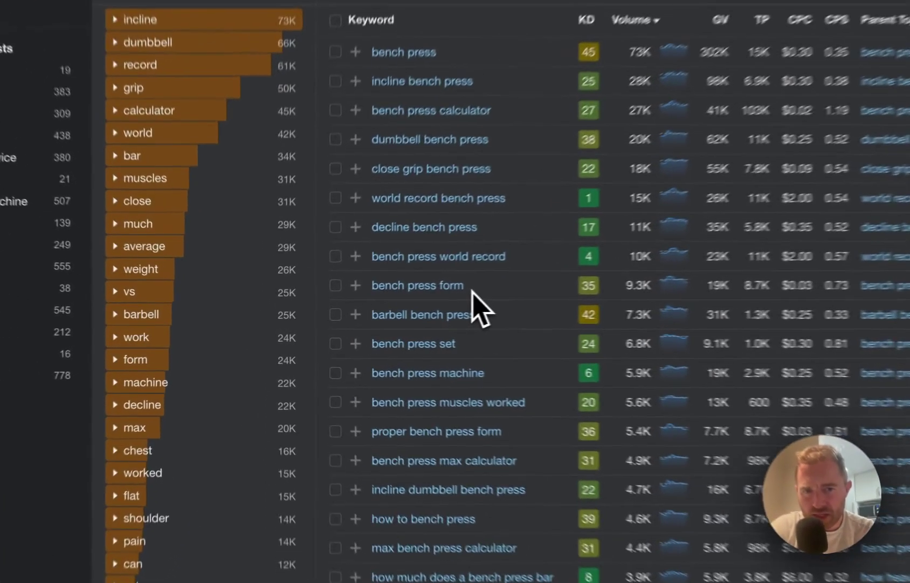
pyautogui.moveTo(367, 310); pyautogui.dragTo(347, 309)
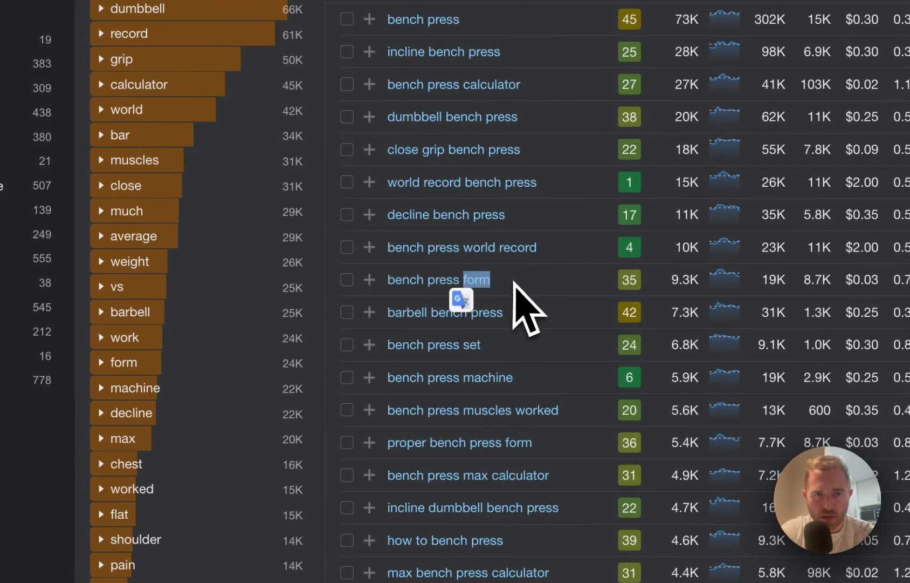
pyautogui.click(575, 322)
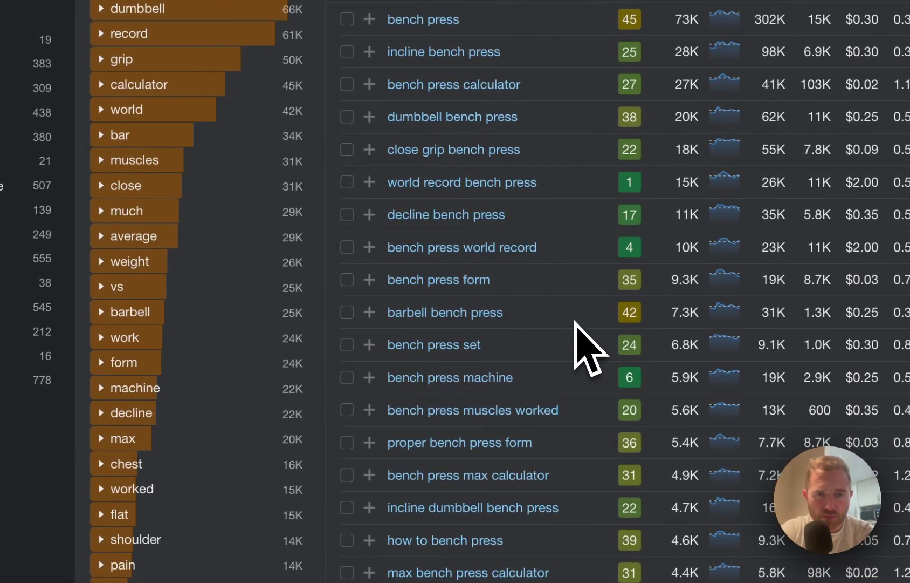
pyautogui.scroll(-2, 575, 323)
pyautogui.moveTo(560, 306); pyautogui.dragTo(464, 308)
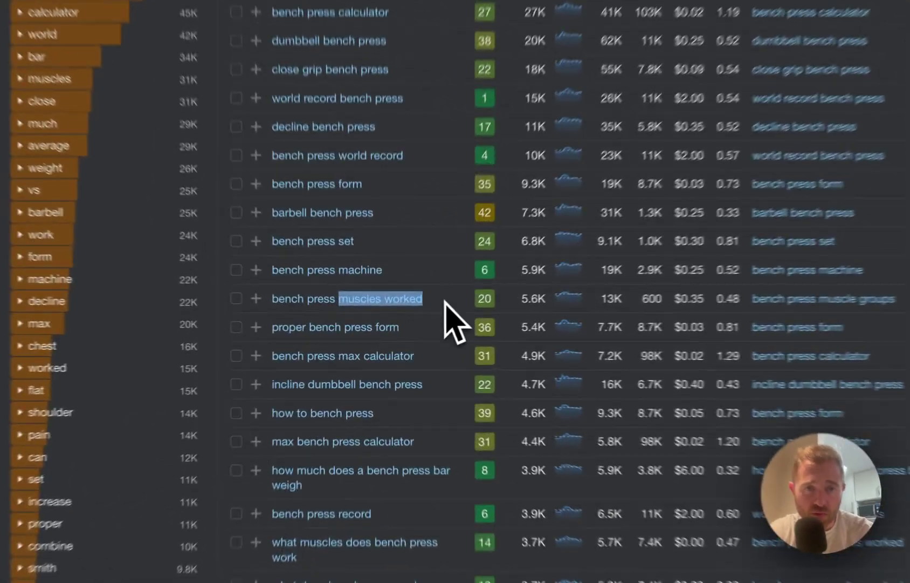
# Browse the bench press matching terms past 'world record bench press' at 15K volume, then return to the top.
pyautogui.click(414, 332)
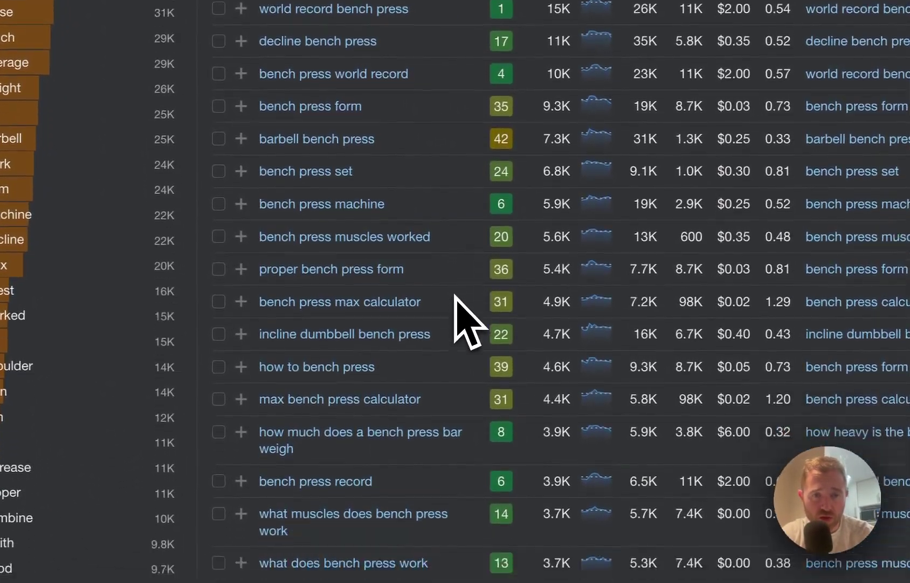
pyautogui.scroll(-3, 454, 296)
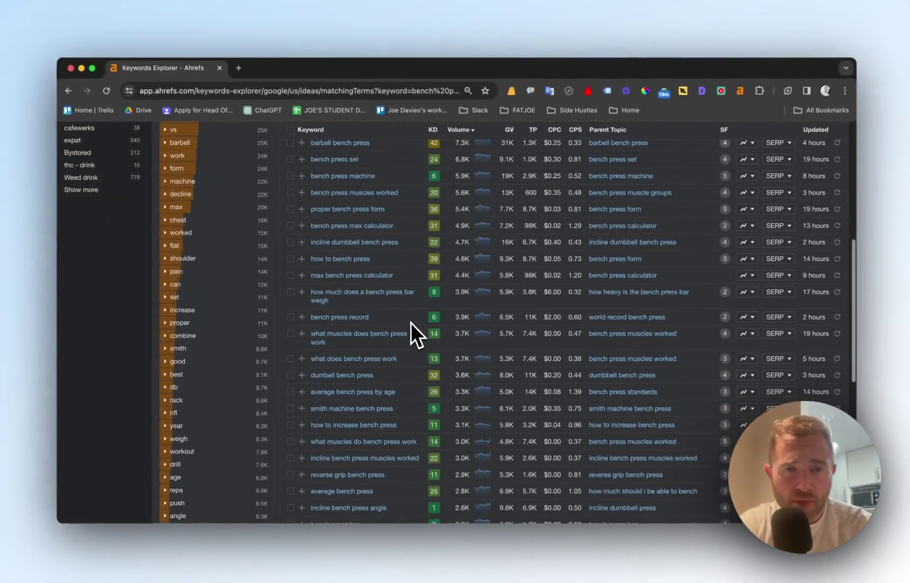
pyautogui.scroll(-3, 410, 322)
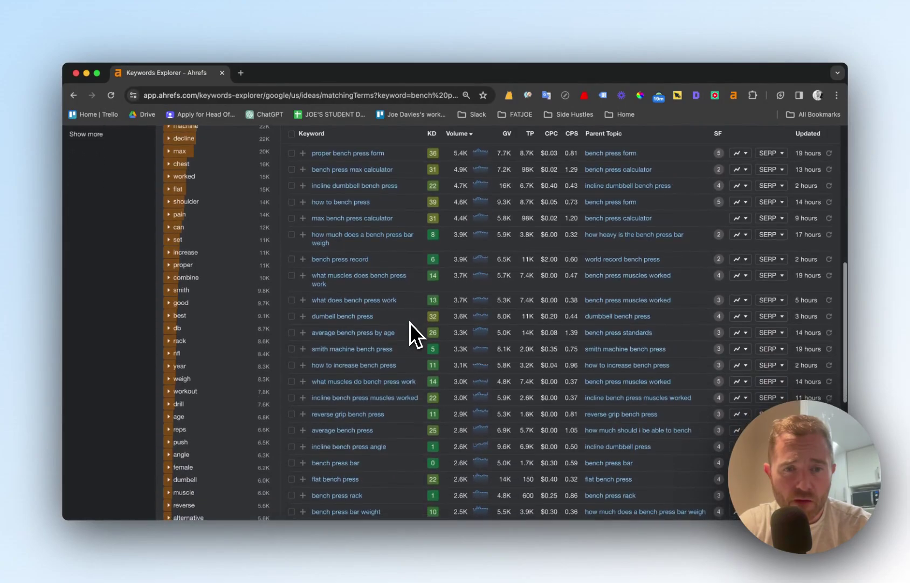
pyautogui.scroll(-3, 410, 322)
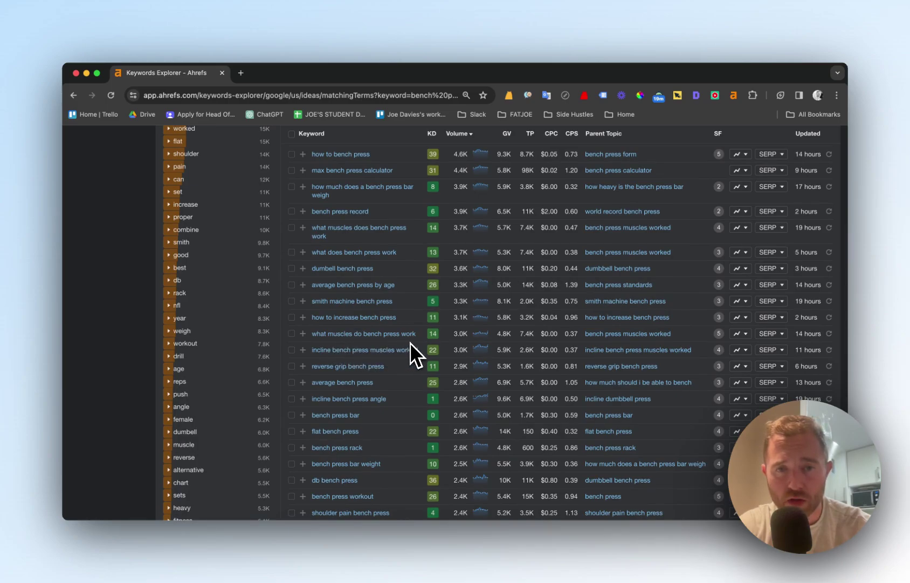
pyautogui.scroll(4, 410, 342)
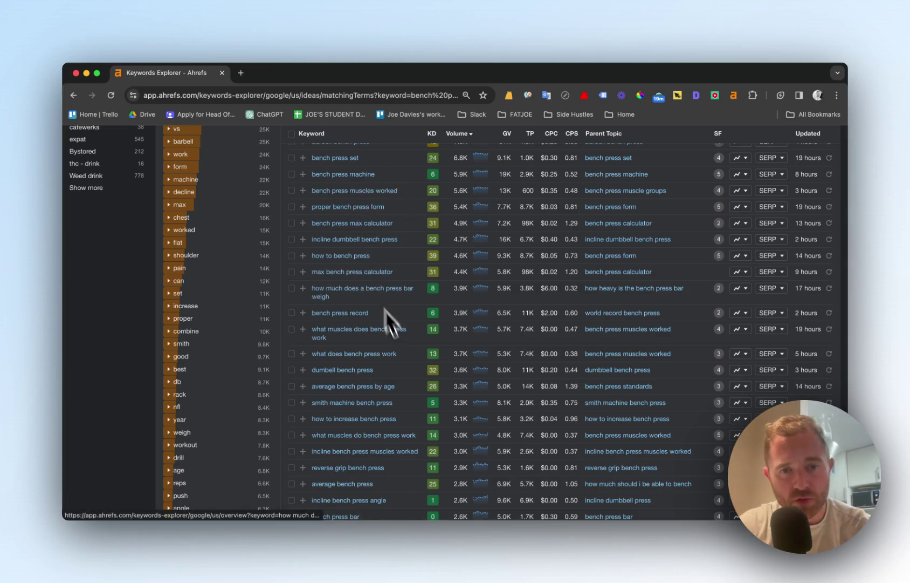
pyautogui.scroll(10, 432, 414)
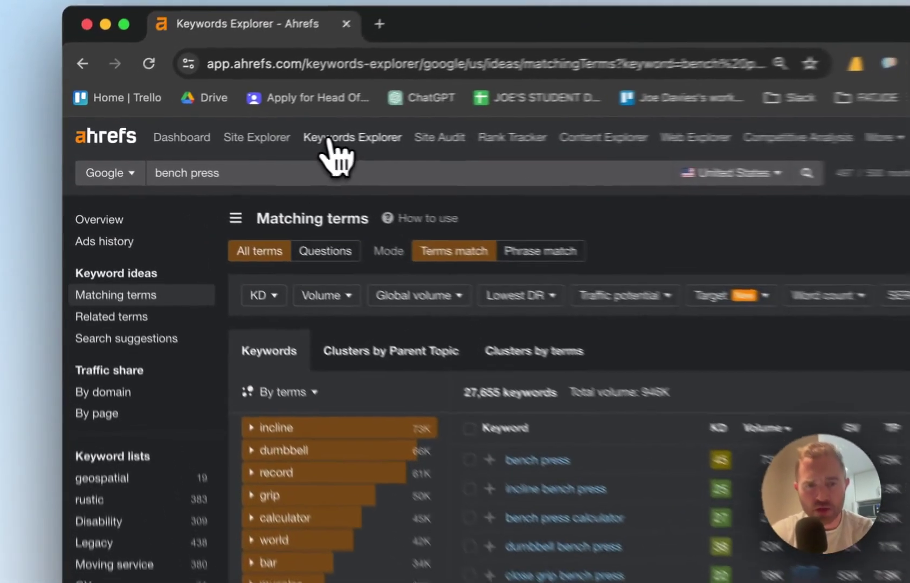
# Search the seeds 'muscles work,muscles worked' and view their 13,335 matching terms.
pyautogui.click(215, 139)
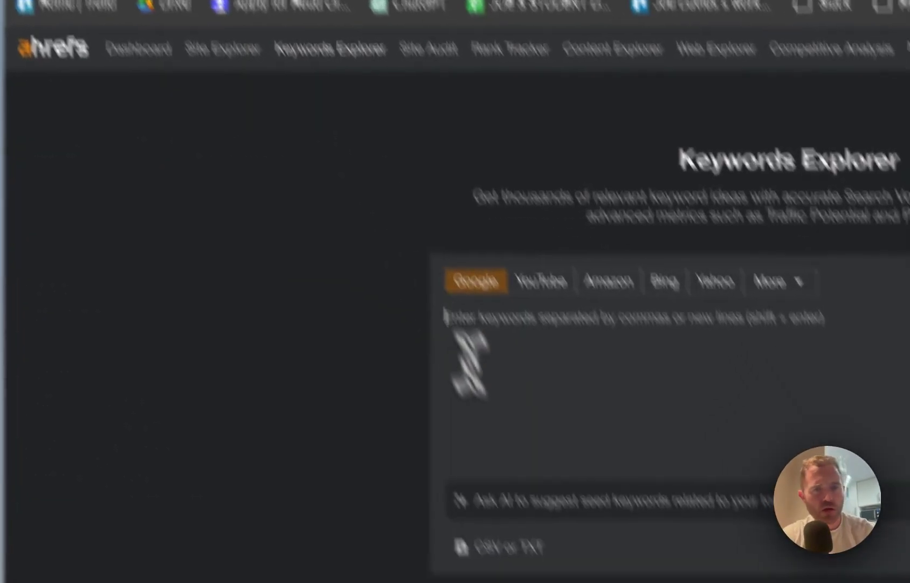
pyautogui.write('muscles')
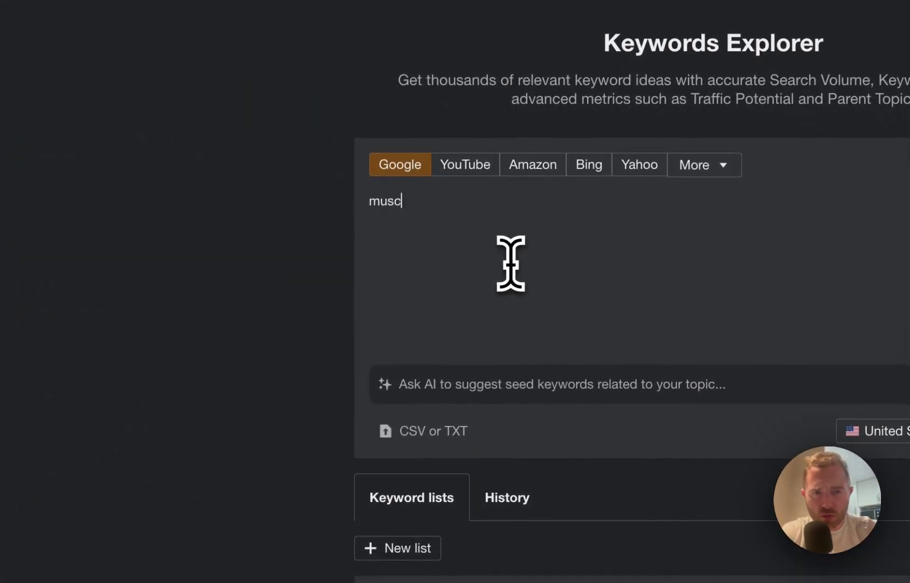
pyautogui.write(' work,')
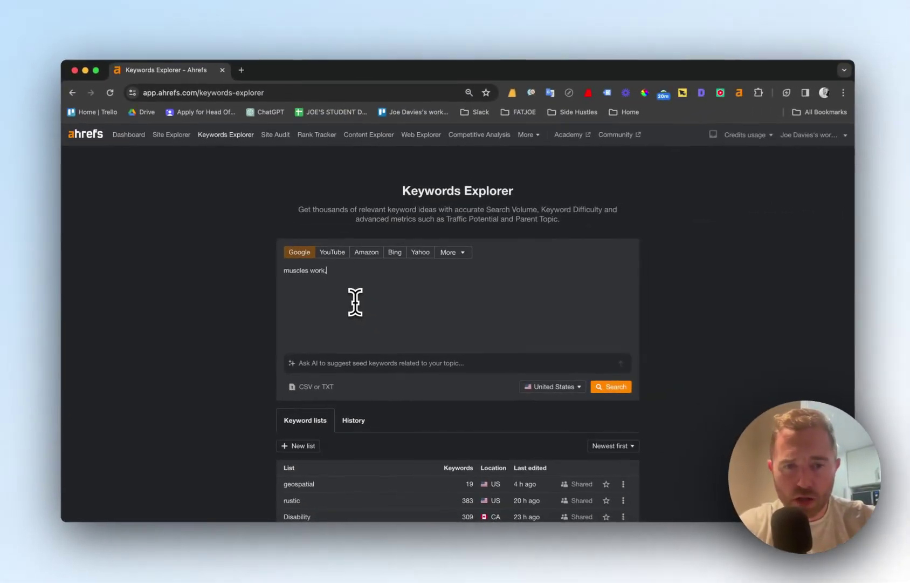
pyautogui.write('muscles worked')
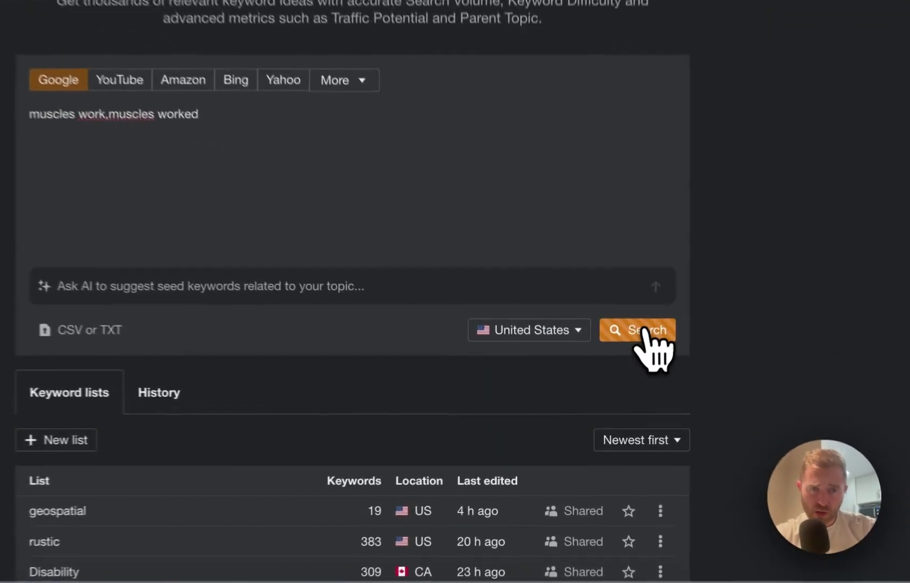
pyautogui.click(609, 387)
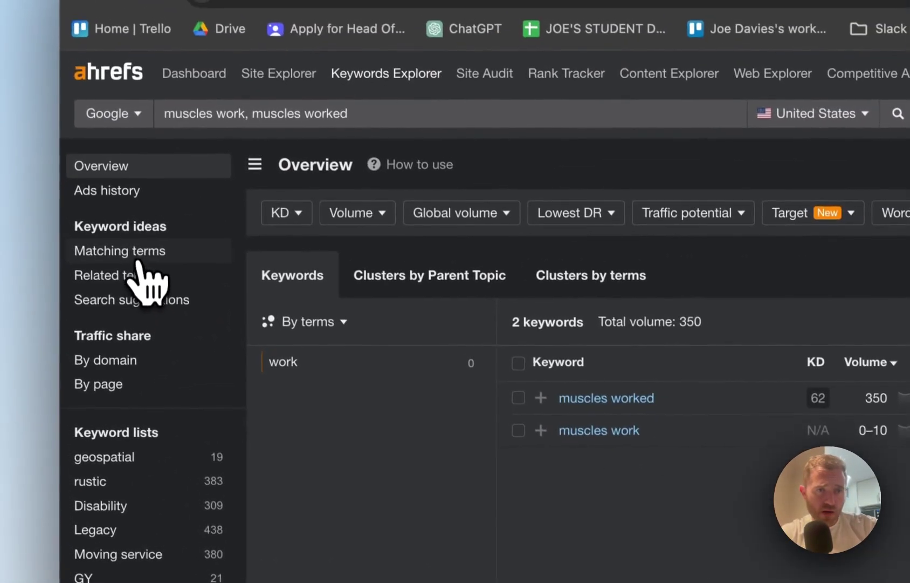
pyautogui.click(138, 257)
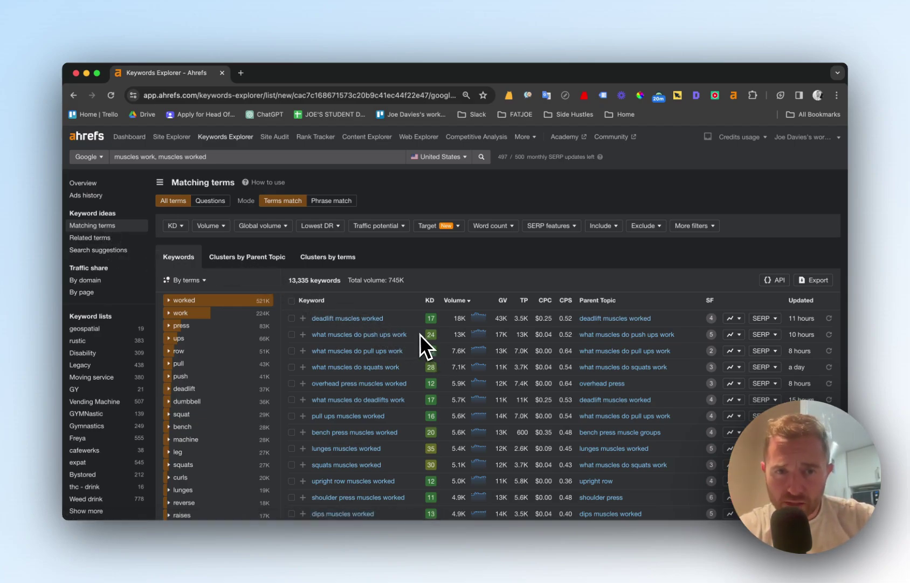
pyautogui.scroll(-2, 420, 334)
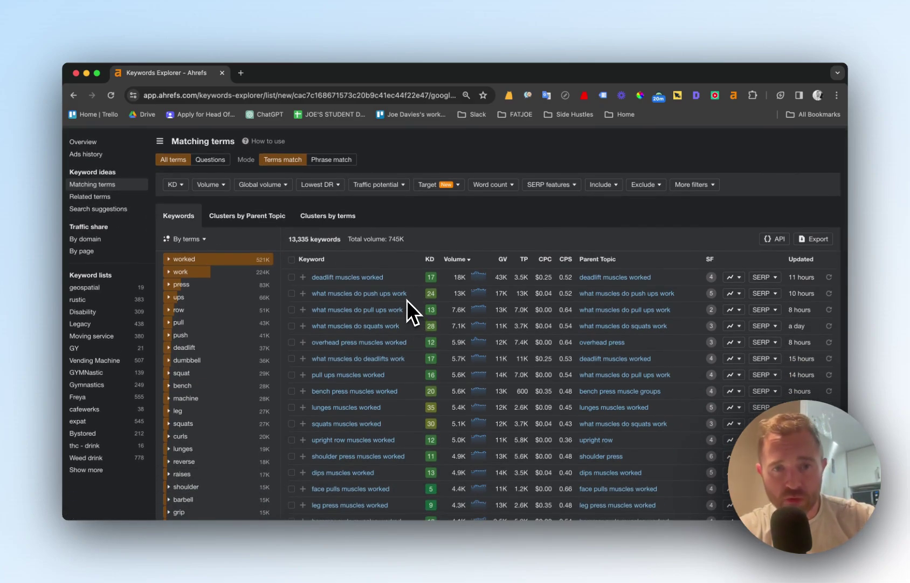
pyautogui.scroll(-1, 412, 312)
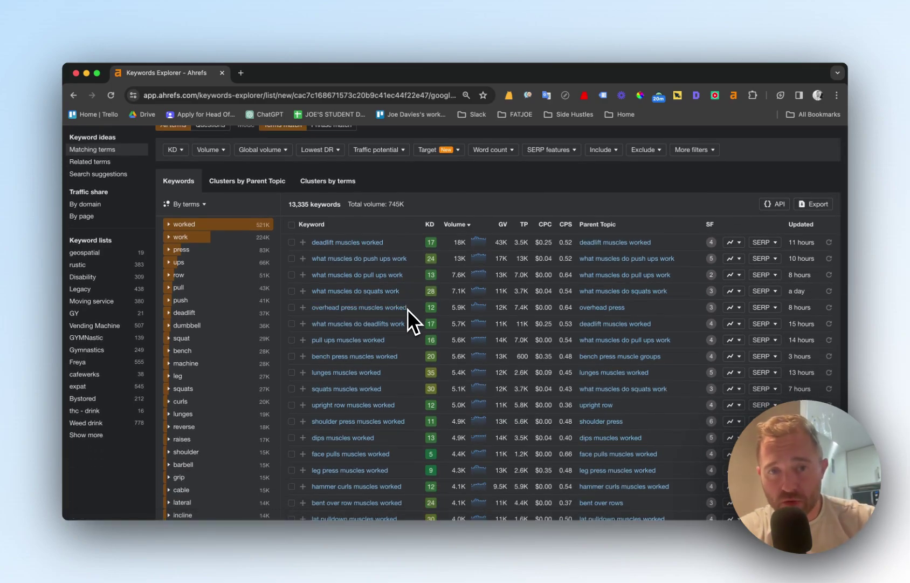
pyautogui.scroll(-2, 407, 308)
pyautogui.scroll(-8, 408, 309)
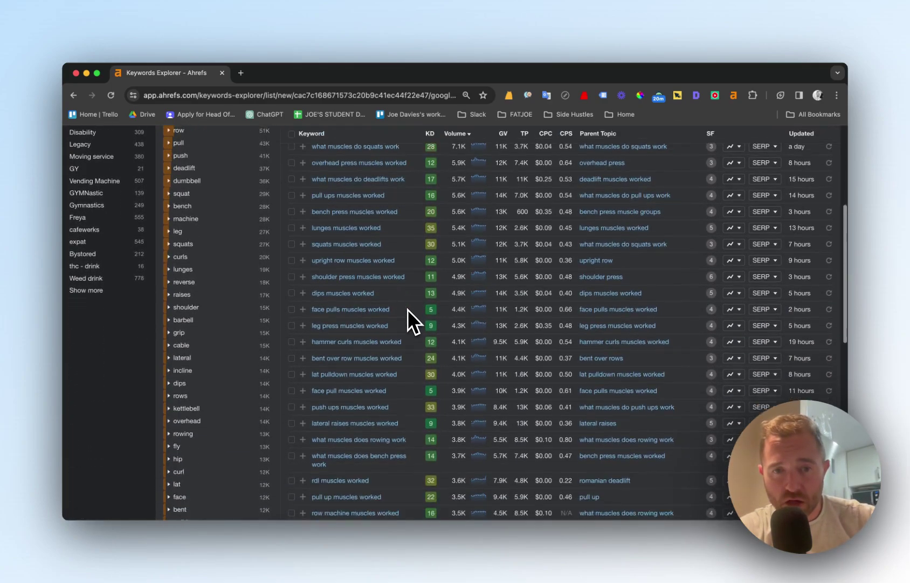
pyautogui.scroll(-12, 408, 308)
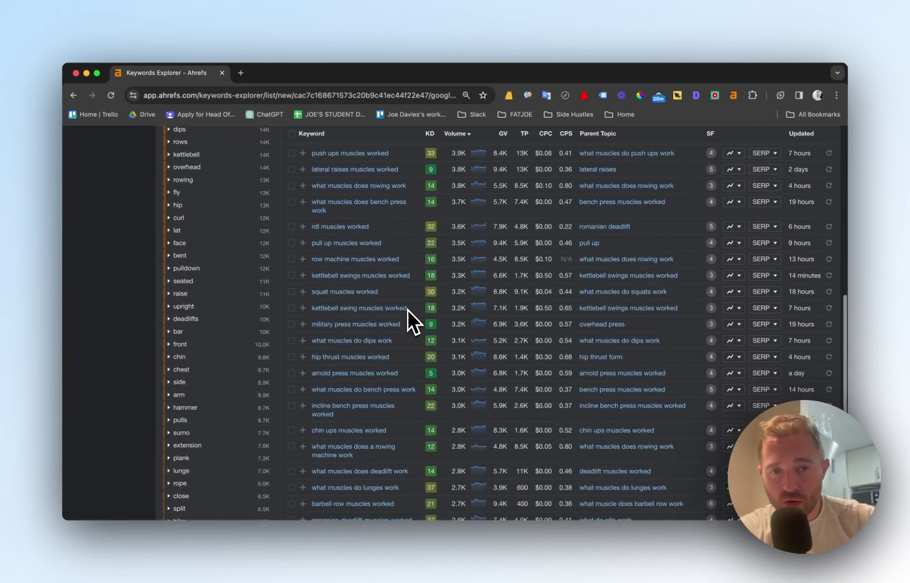
pyautogui.scroll(-4, 407, 309)
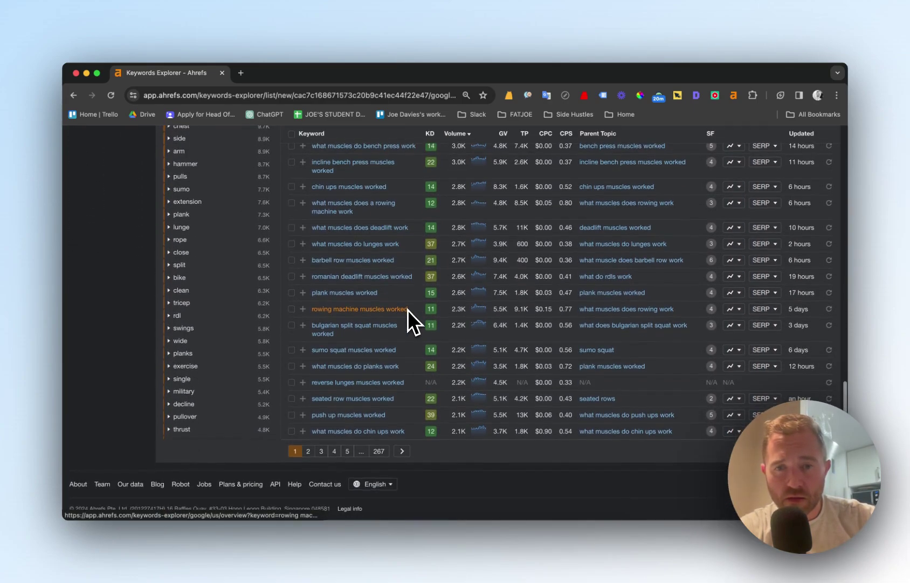
pyautogui.scroll(20, 408, 309)
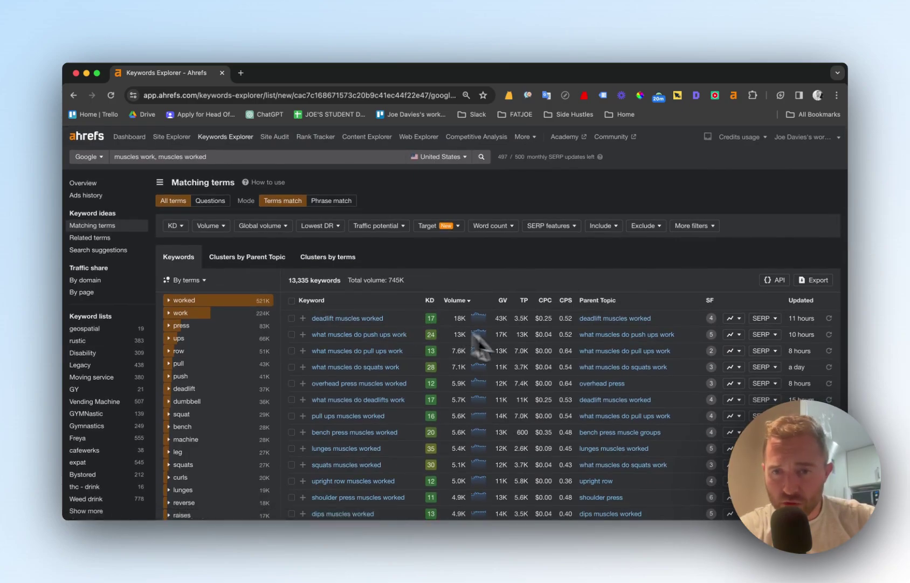
pyautogui.scroll(-3, 534, 354)
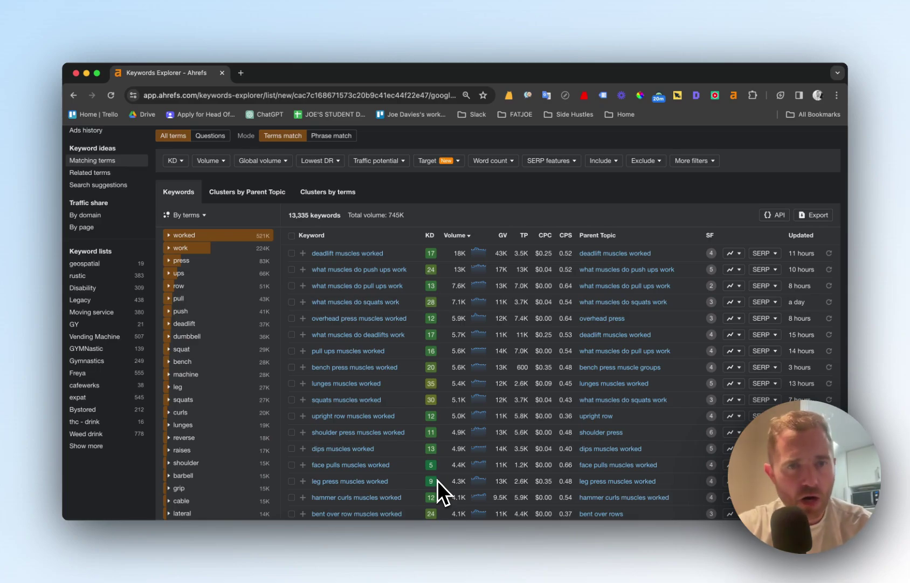
pyautogui.scroll(-3, 437, 480)
pyautogui.scroll(-4, 437, 480)
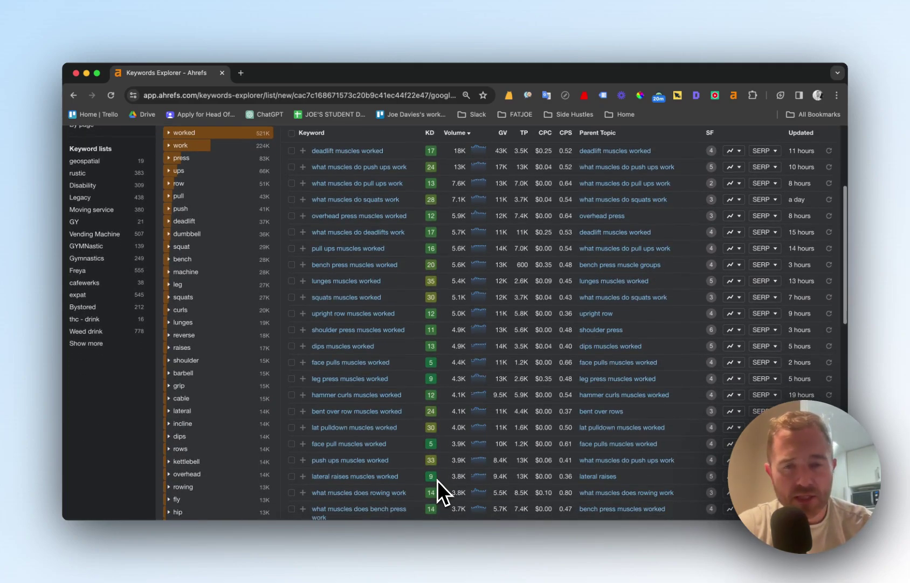
pyautogui.scroll(-4, 437, 480)
pyautogui.scroll(-1, 437, 480)
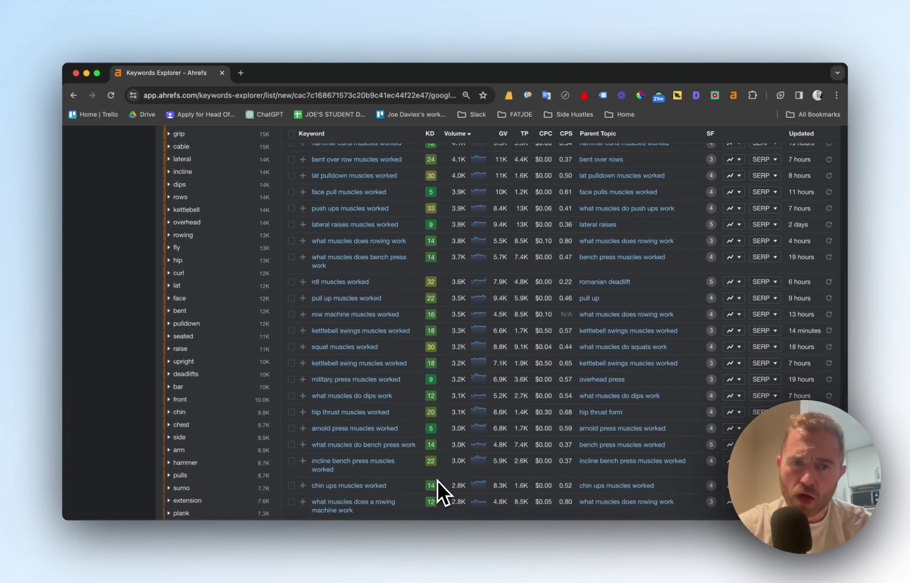
pyautogui.scroll(-2, 437, 480)
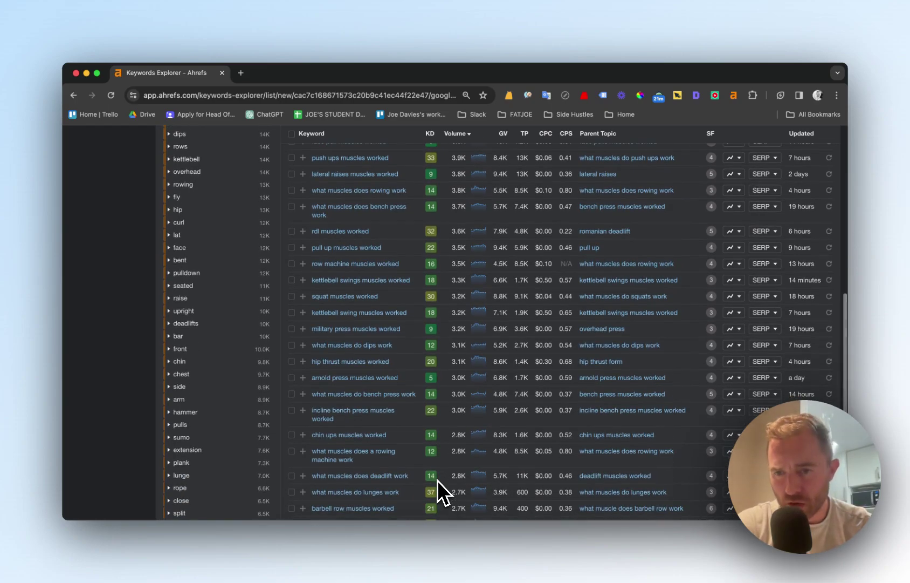
pyautogui.scroll(-2, 437, 480)
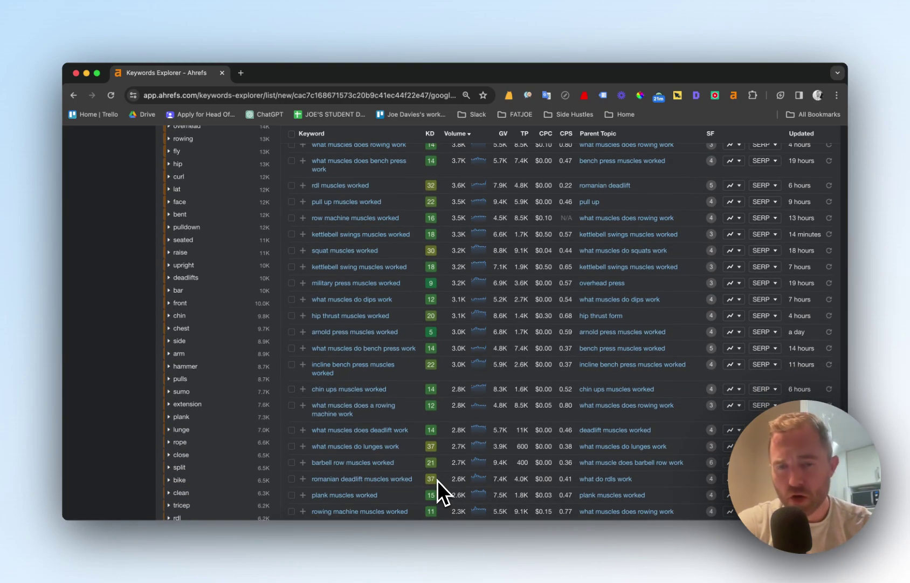
pyautogui.scroll(-2, 437, 480)
pyautogui.scroll(-2, 437, 480)
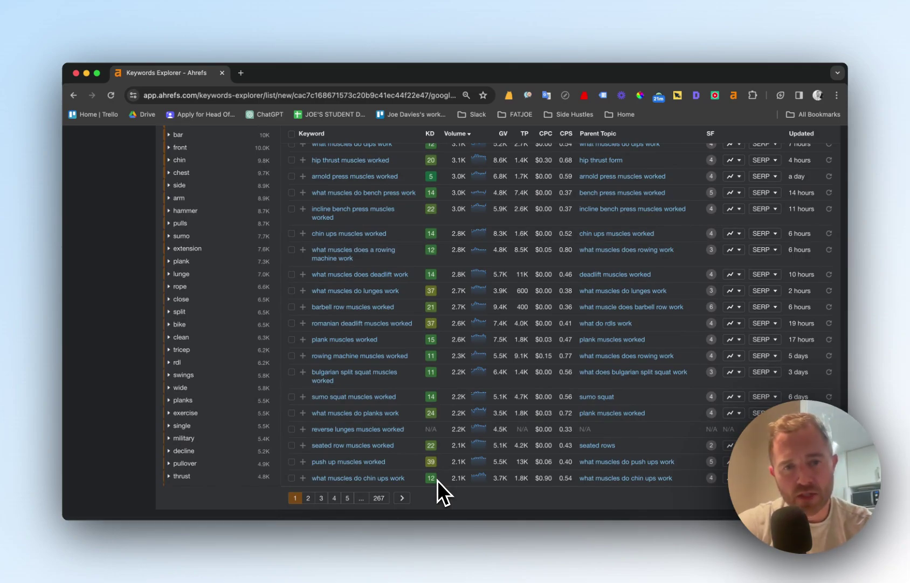
pyautogui.scroll(15, 437, 480)
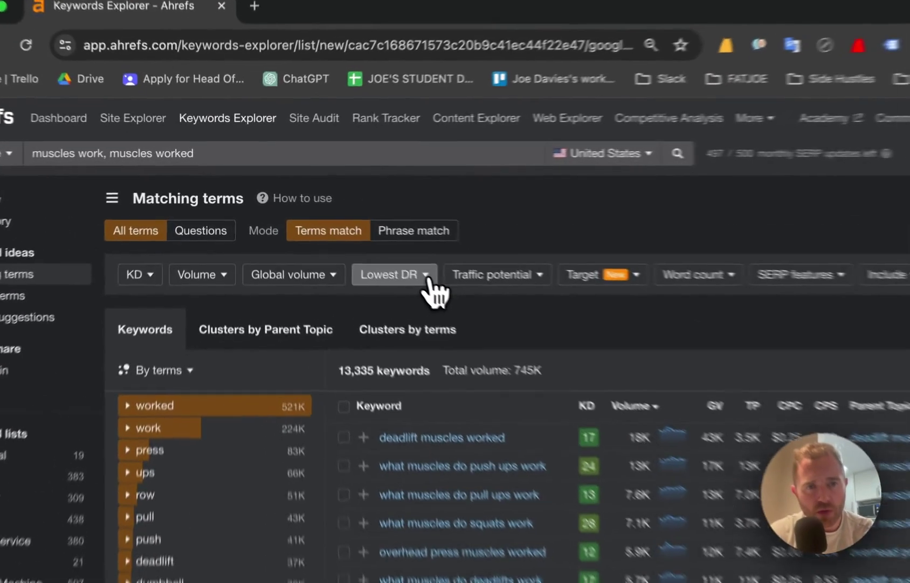
# Filter to Lowest DR up to 10 in the top 5, leaving 300 keywords.
pyautogui.click(339, 227)
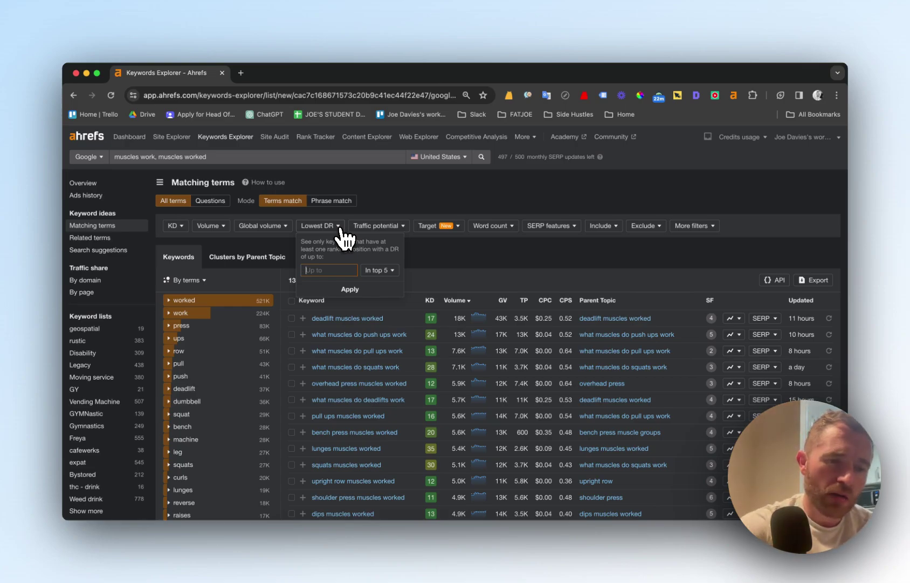
pyautogui.write('10')
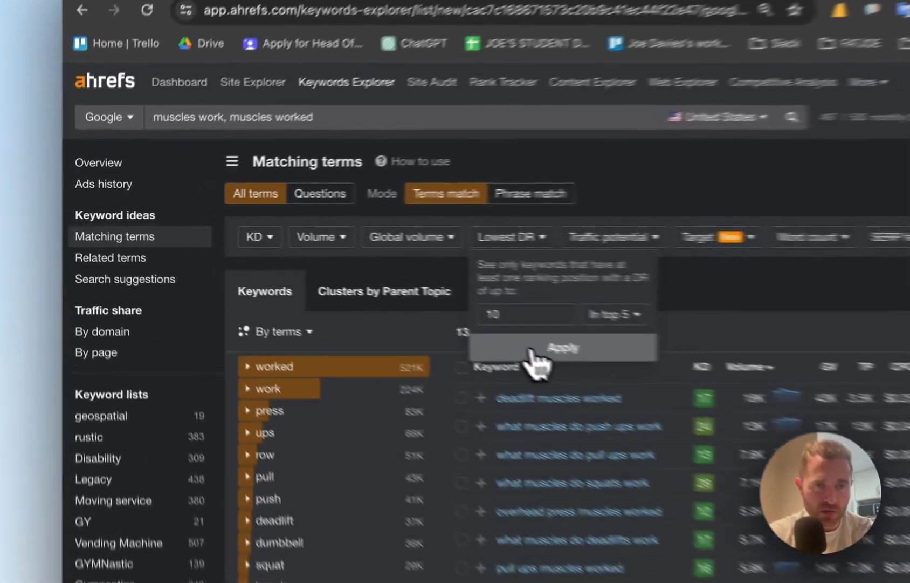
pyautogui.click(348, 289)
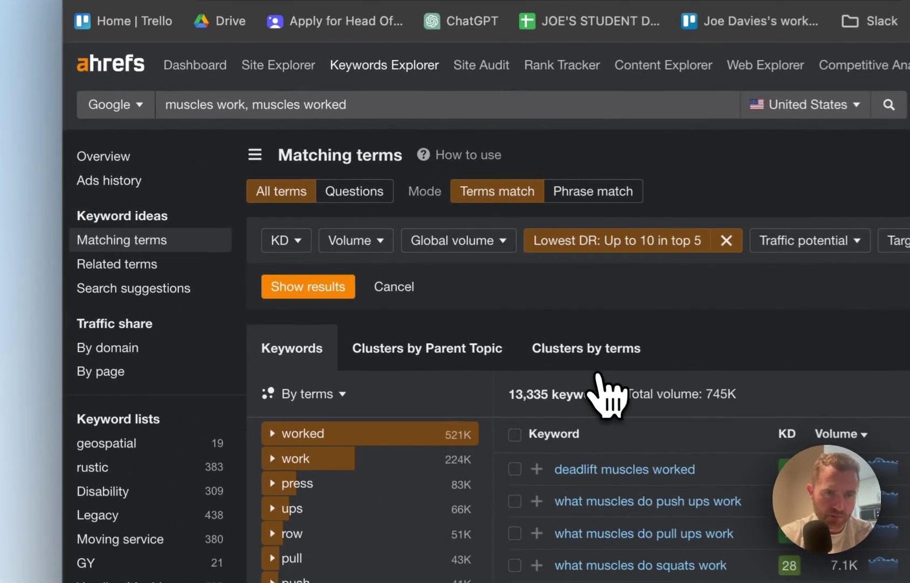
pyautogui.click(302, 291)
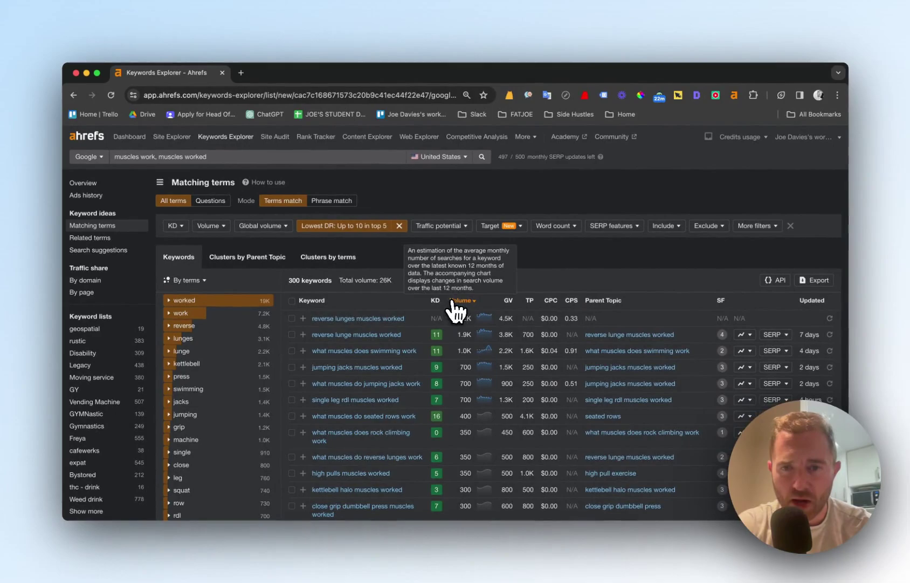
# Scroll down the filtered muscles-worked list to 'adductor machine muscles worked' at 250 volume.
pyautogui.scroll(-3, 456, 310)
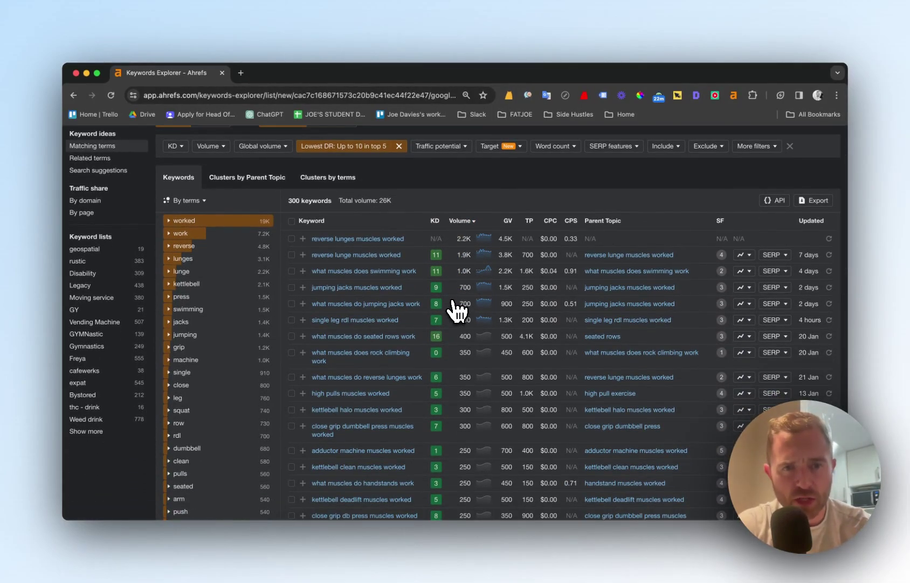
pyautogui.scroll(-4, 456, 310)
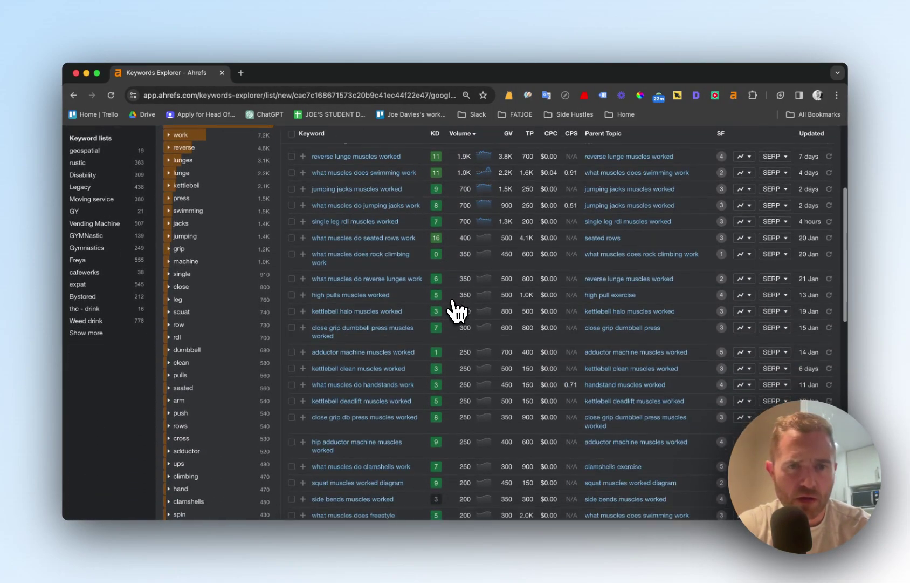
pyautogui.scroll(-5, 455, 310)
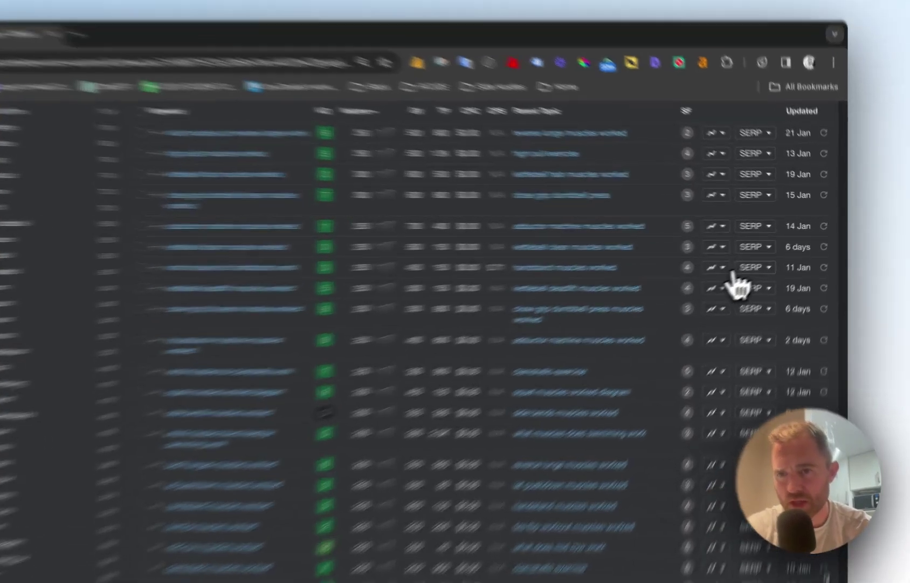
# Review the SERP for 'what muscles do handstands work' and right-click the DR 1 top result.
pyautogui.click(773, 256)
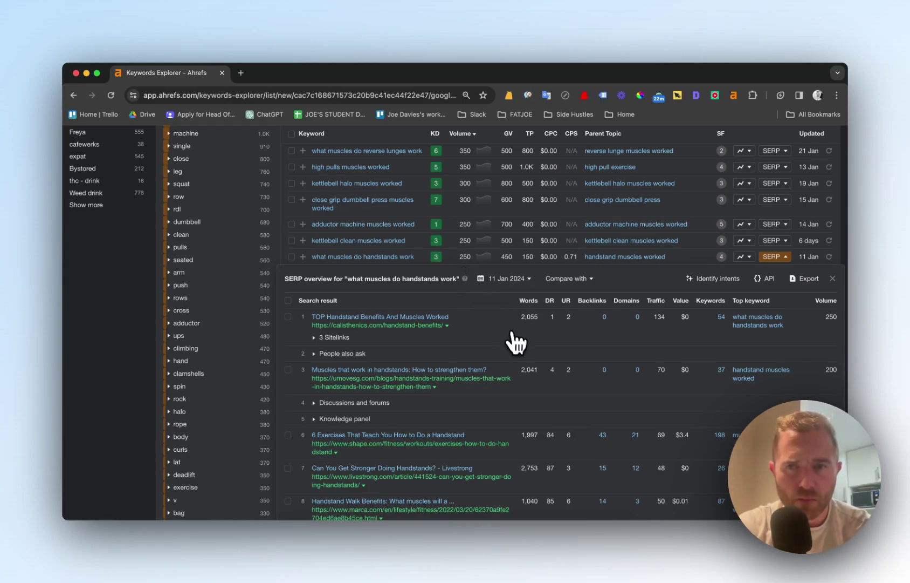
pyautogui.scroll(-3, 516, 342)
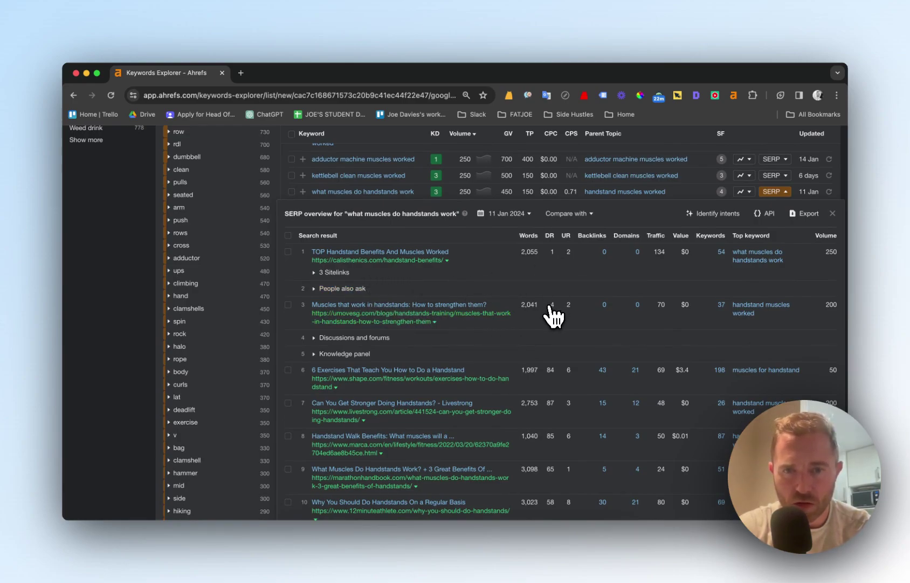
pyautogui.scroll(-4, 547, 496)
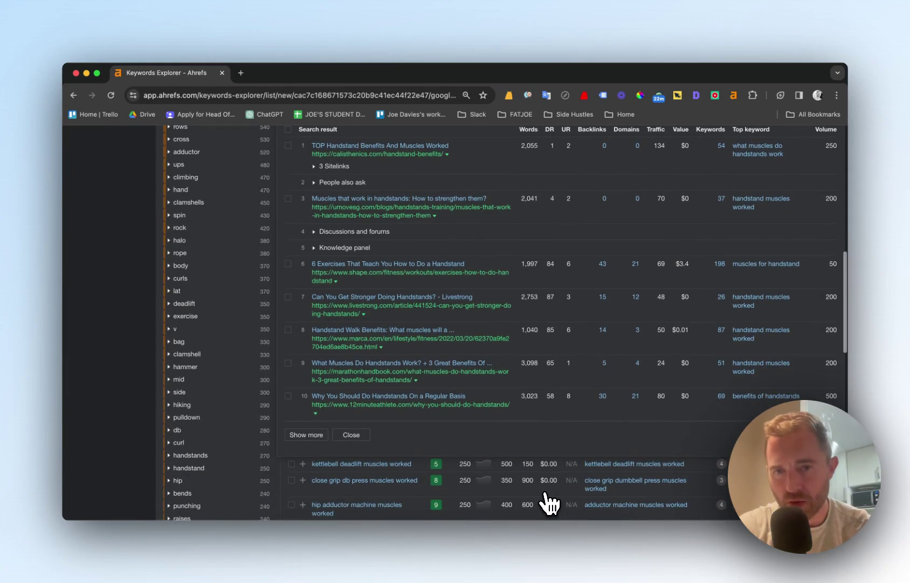
pyautogui.scroll(5, 547, 501)
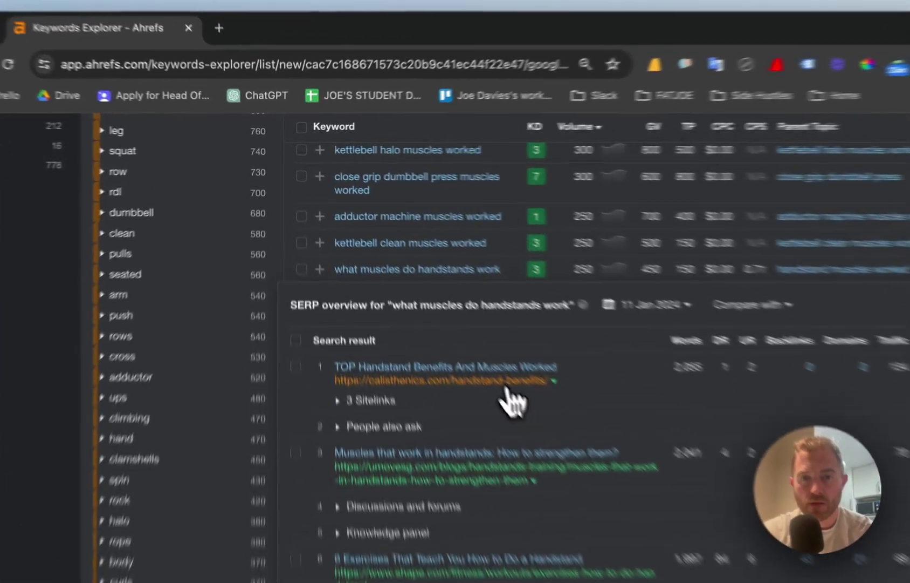
pyautogui.rightClick(426, 292)
# Open the calisthenics.com handstand article in a new tab and read to its Trapezius, Triceps and Shoulders sections.
pyautogui.click(434, 302)
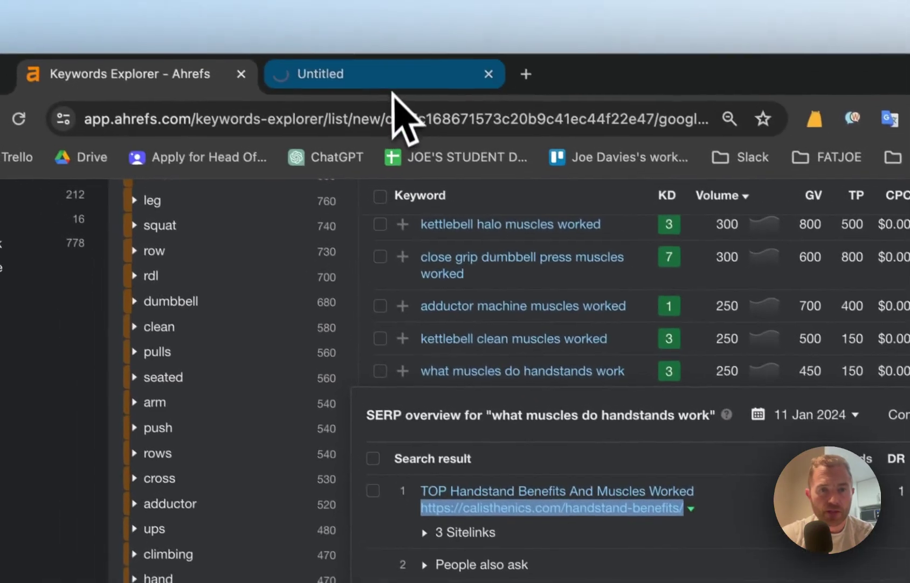
pyautogui.click(310, 22)
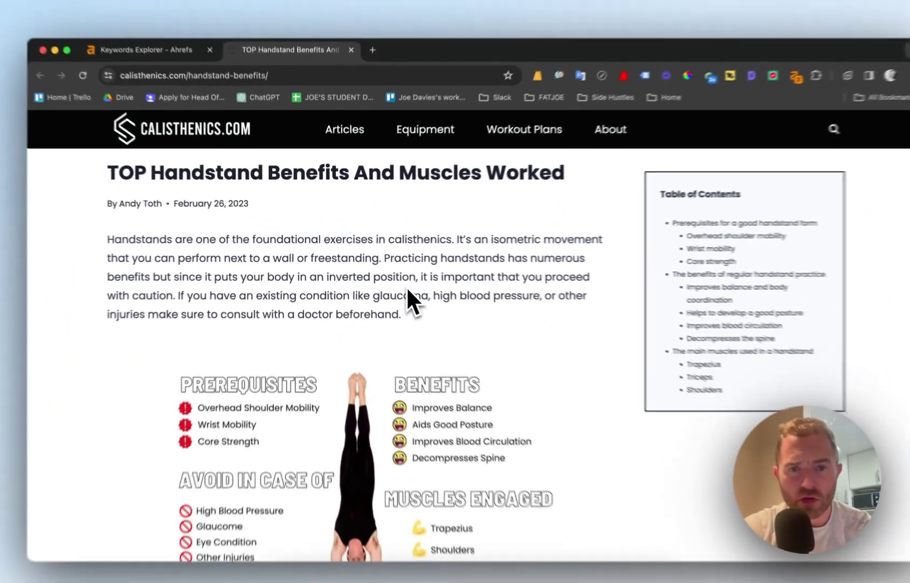
pyautogui.scroll(-3, 401, 284)
pyautogui.scroll(-5, 397, 283)
pyautogui.scroll(5, 396, 283)
pyautogui.scroll(-2, 395, 282)
pyautogui.scroll(-15, 355, 351)
pyautogui.scroll(-15, 355, 341)
pyautogui.scroll(-15, 355, 342)
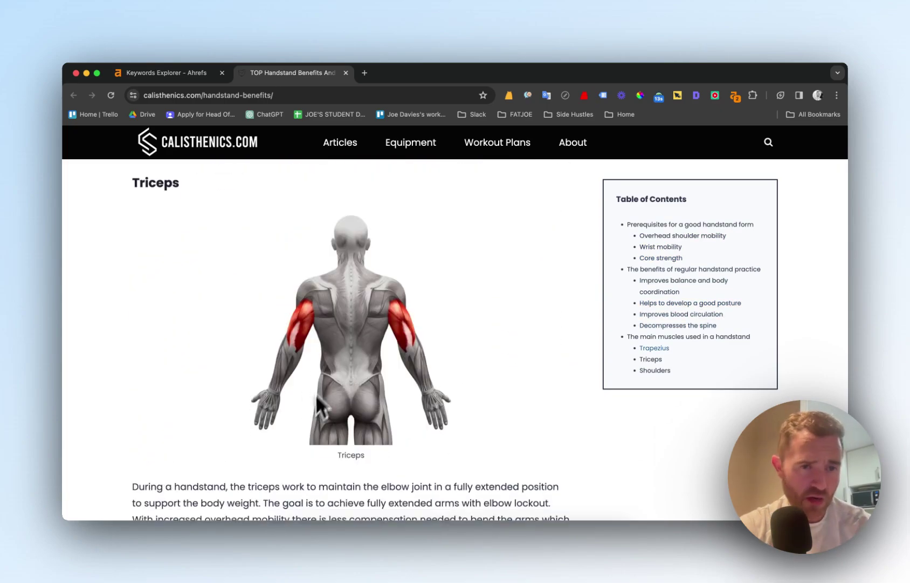
pyautogui.scroll(-15, 311, 285)
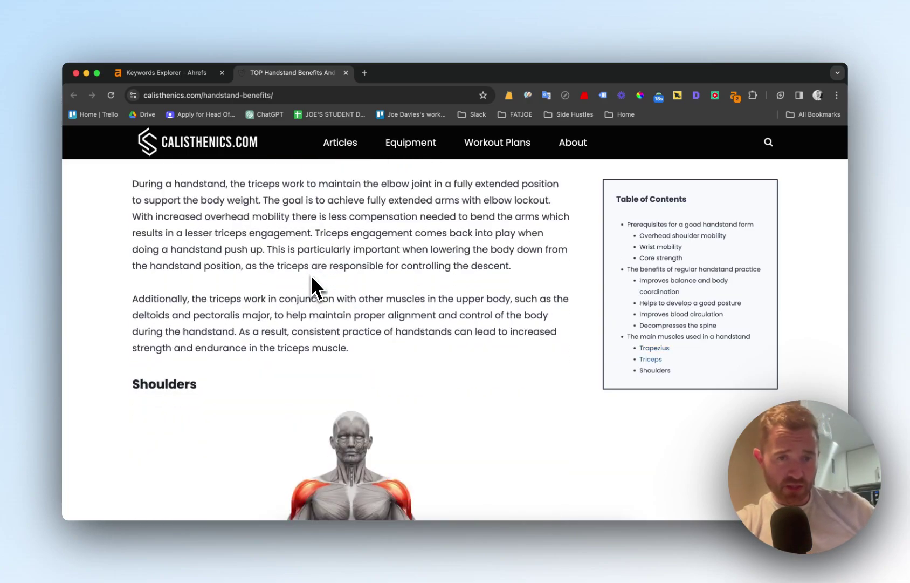
pyautogui.scroll(-4, 312, 277)
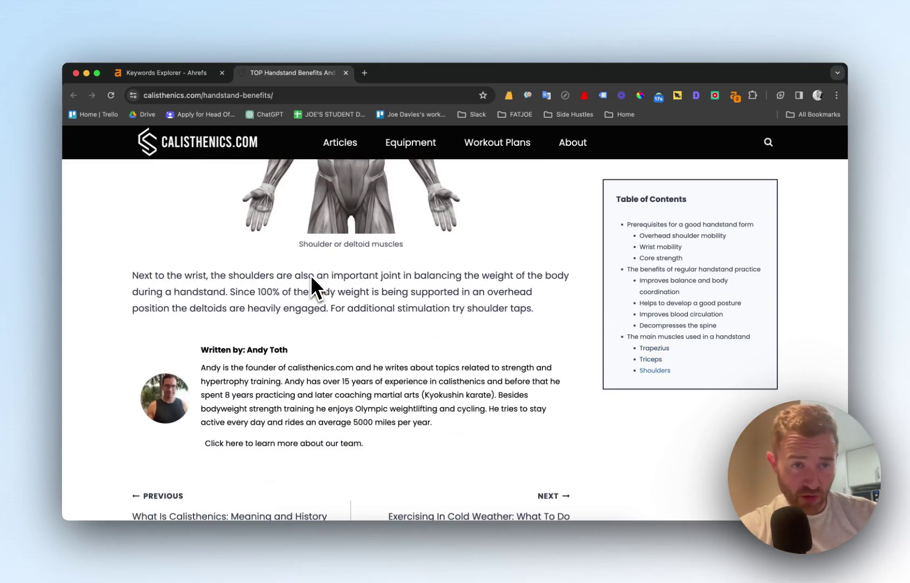
# Scroll back up to the top of the handstand article.
pyautogui.scroll(15, 311, 275)
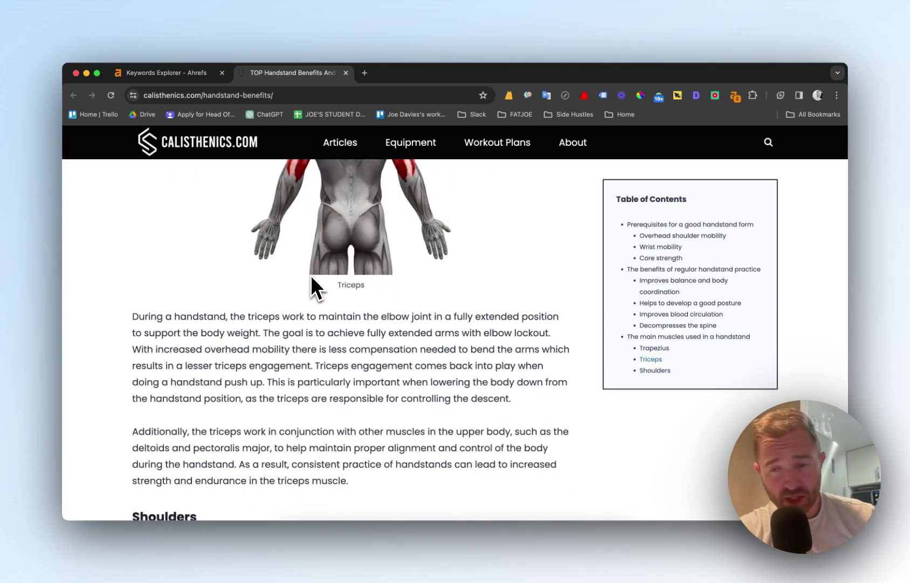
pyautogui.scroll(15, 312, 286)
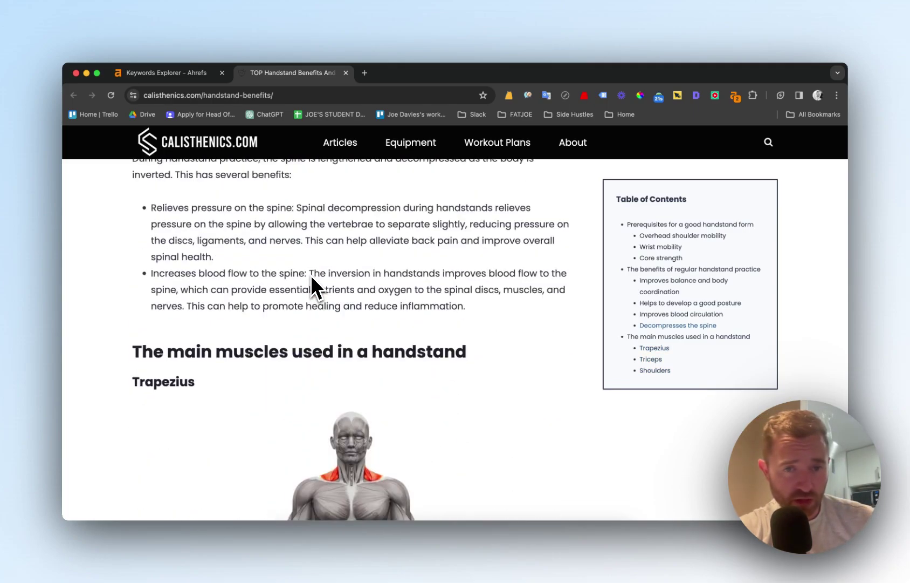
pyautogui.scroll(20, 311, 281)
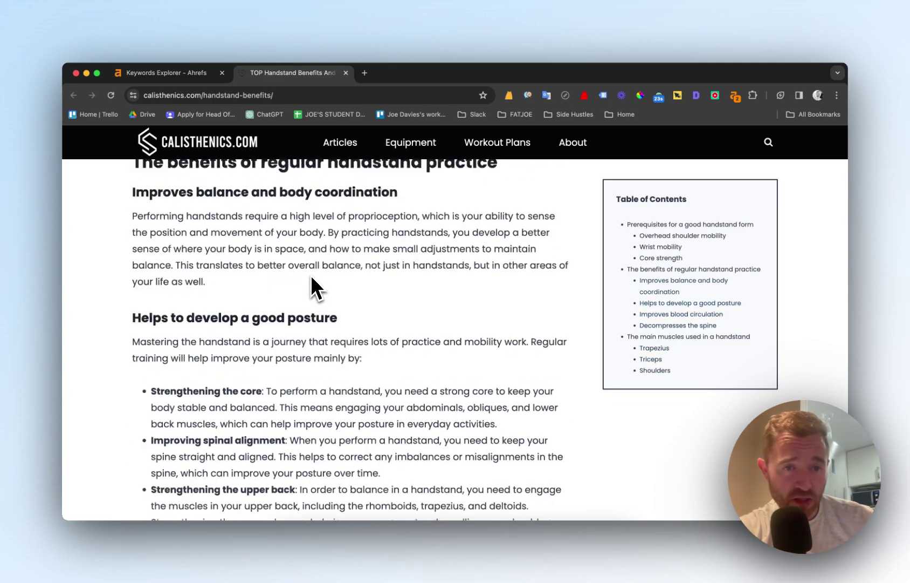
pyautogui.scroll(20, 310, 274)
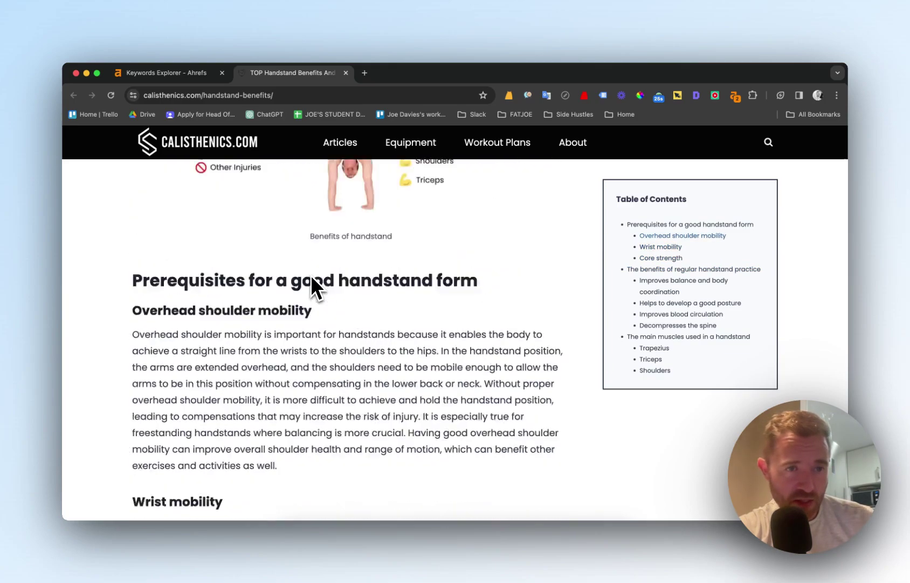
pyautogui.scroll(10, 311, 275)
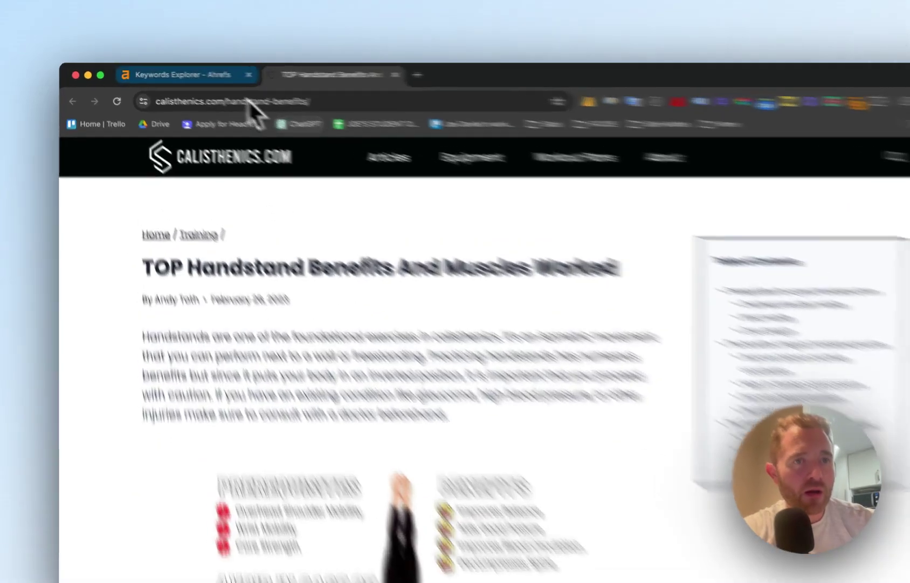
# Open the third-ranking umovesg.com result in a new tab and retry it after its 504 time-out.
pyautogui.click(217, 75)
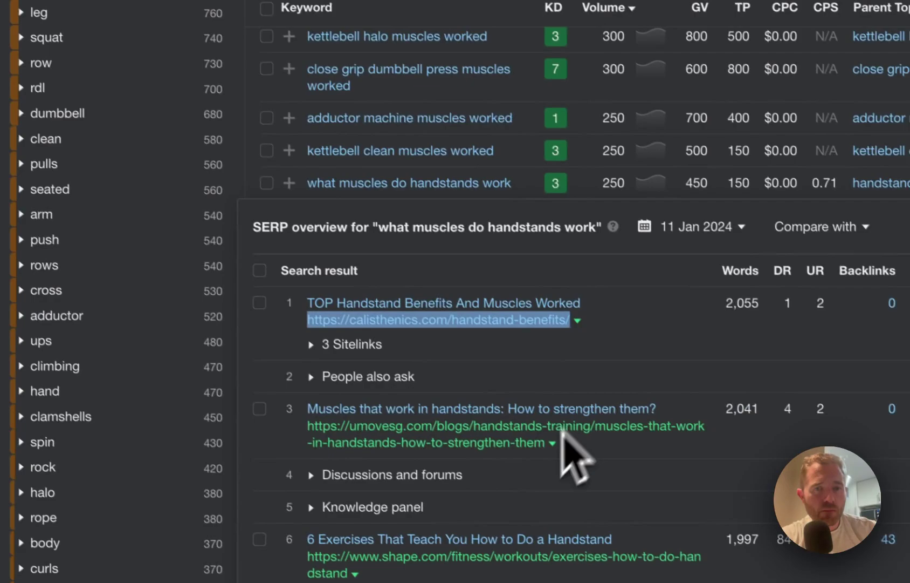
pyautogui.rightClick(507, 427)
pyautogui.click(545, 386)
pyautogui.click(300, 36)
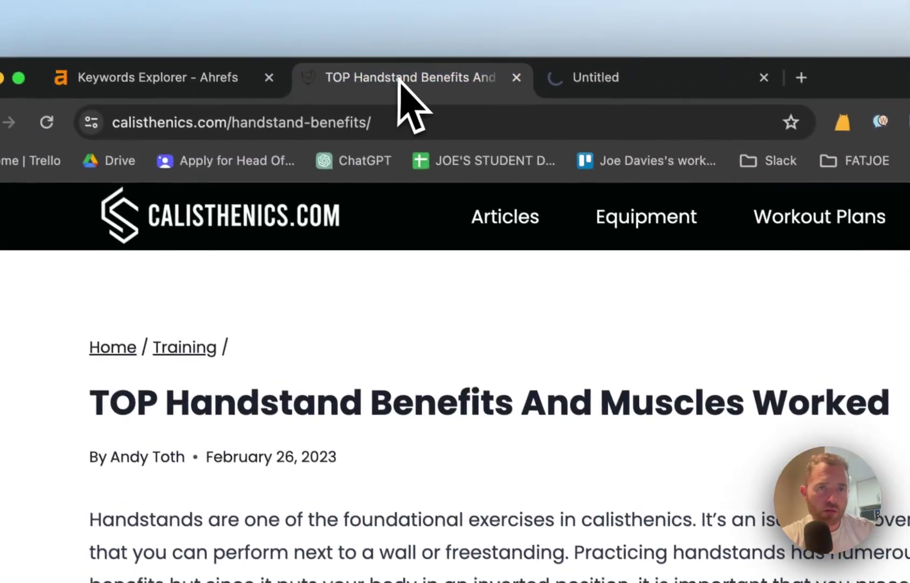
pyautogui.click(593, 78)
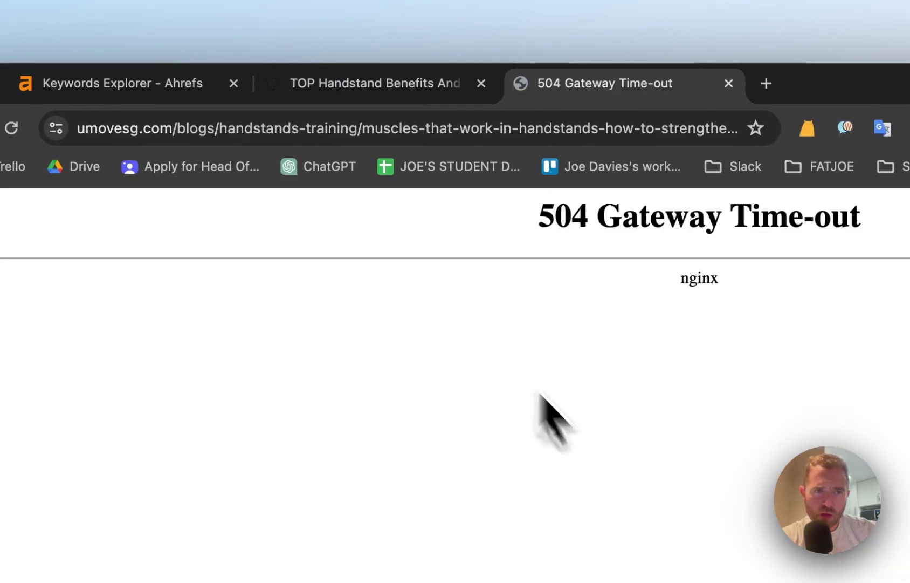
pyautogui.click(378, 127)
pyautogui.press('Return')
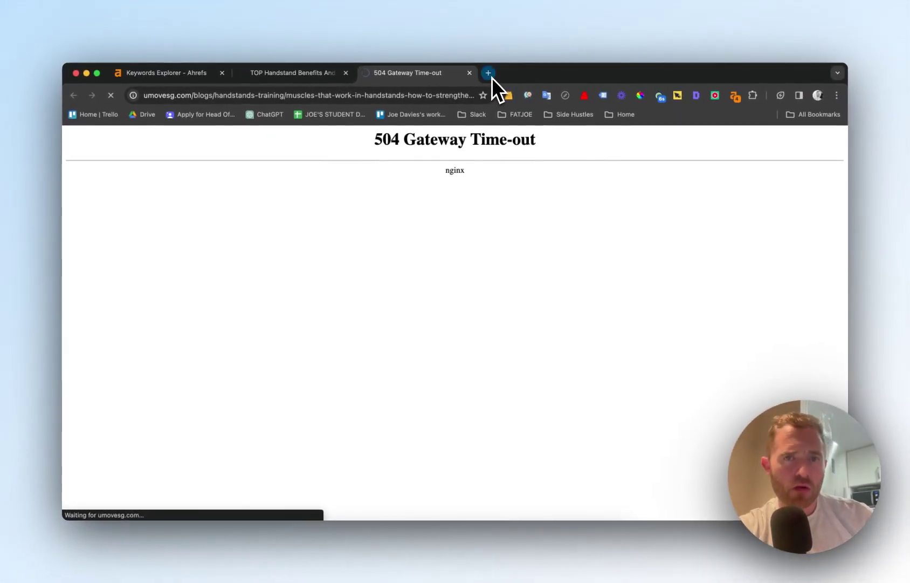
pyautogui.click(310, 74)
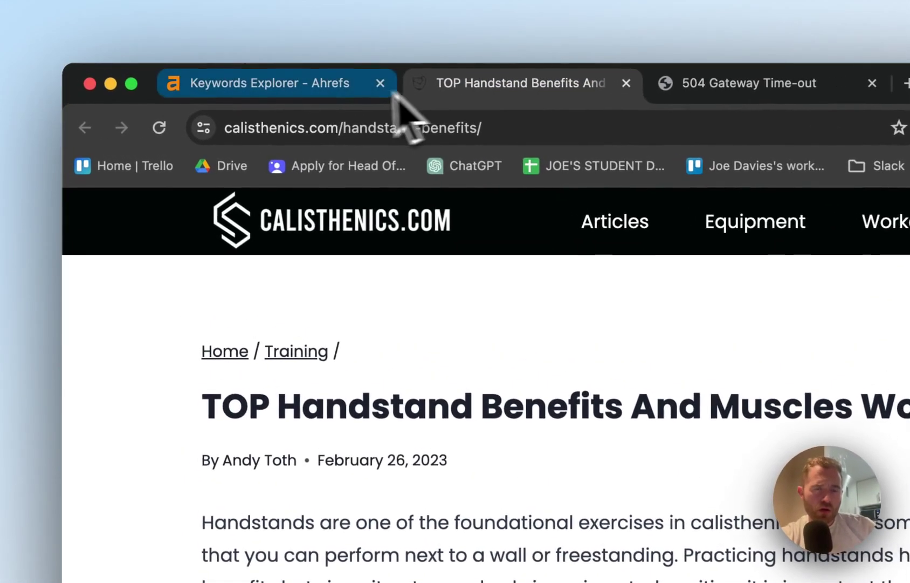
# Check the 'tire flip muscles worked' SERP and open its selectfitnessusa.com featured snippet in a new tab.
pyautogui.click(387, 91)
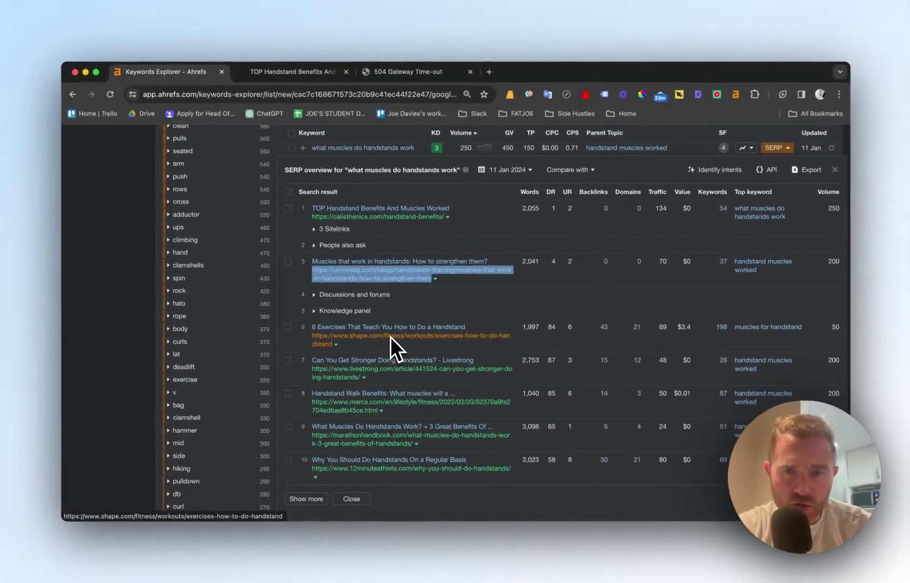
pyautogui.scroll(3, 397, 335)
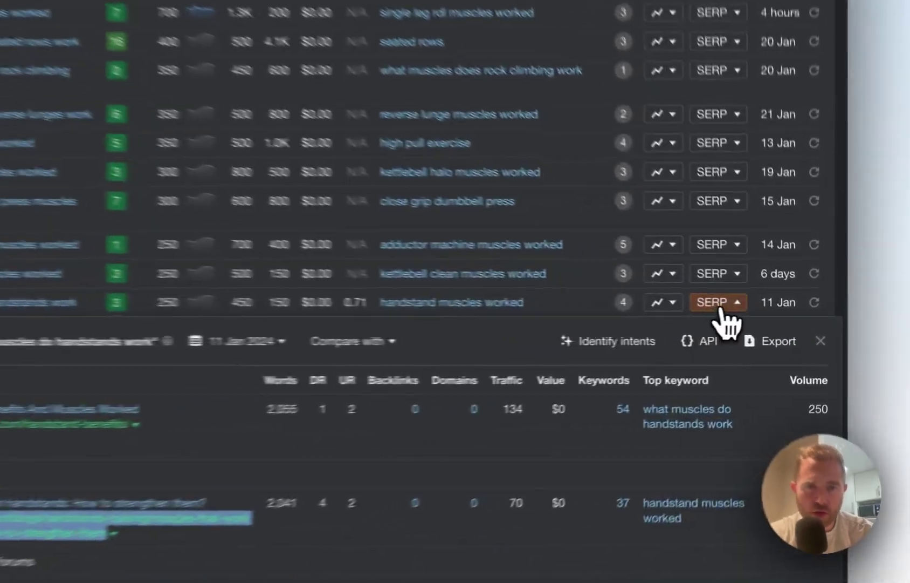
pyautogui.click(772, 320)
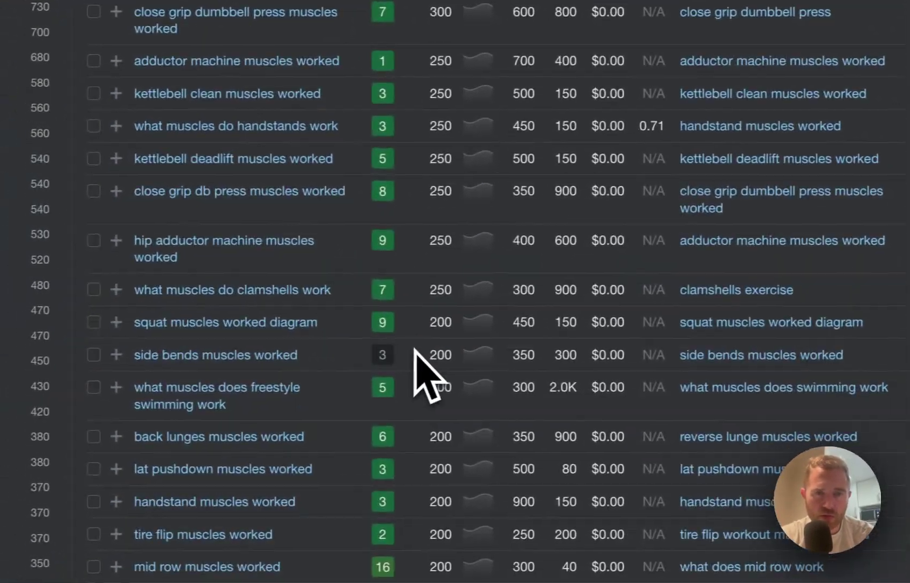
pyautogui.scroll(-3, 65, 438)
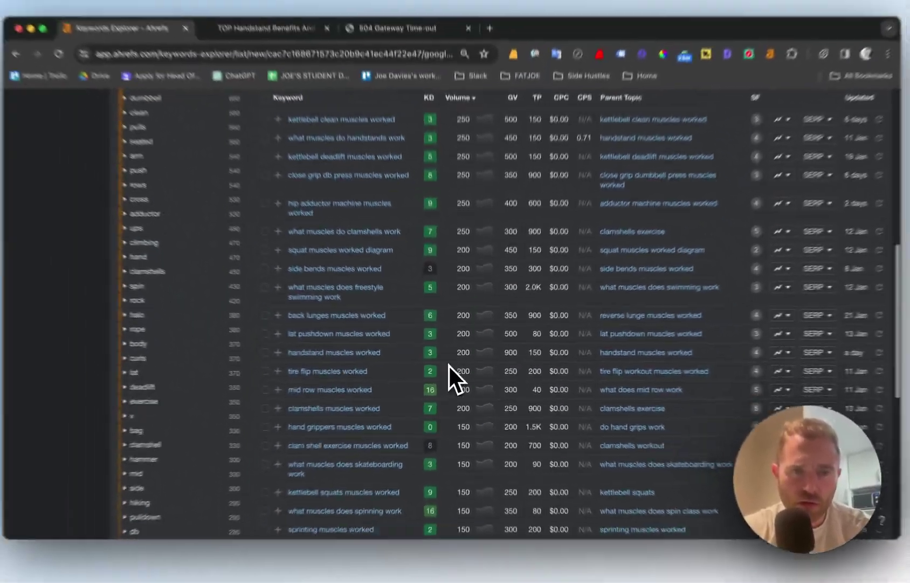
pyautogui.scroll(-2, 431, 356)
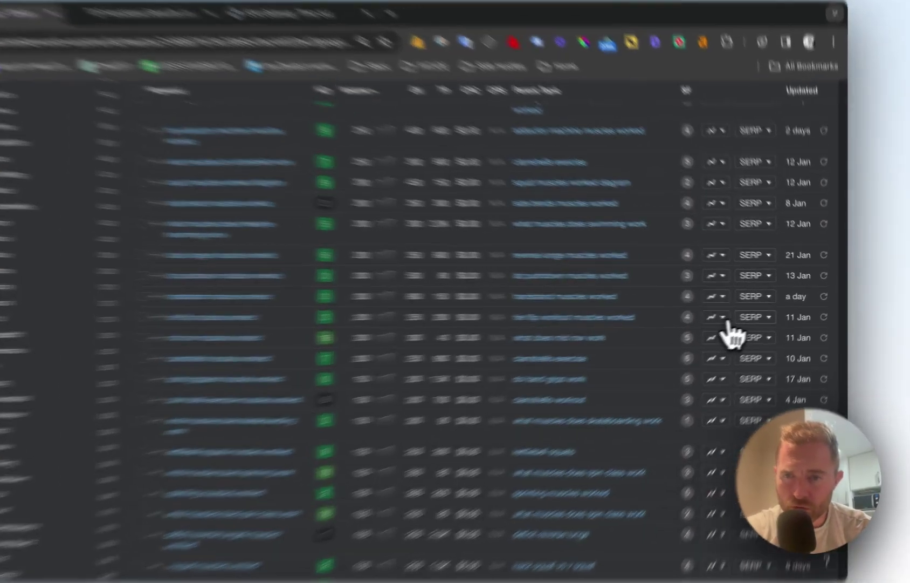
pyautogui.click(775, 312)
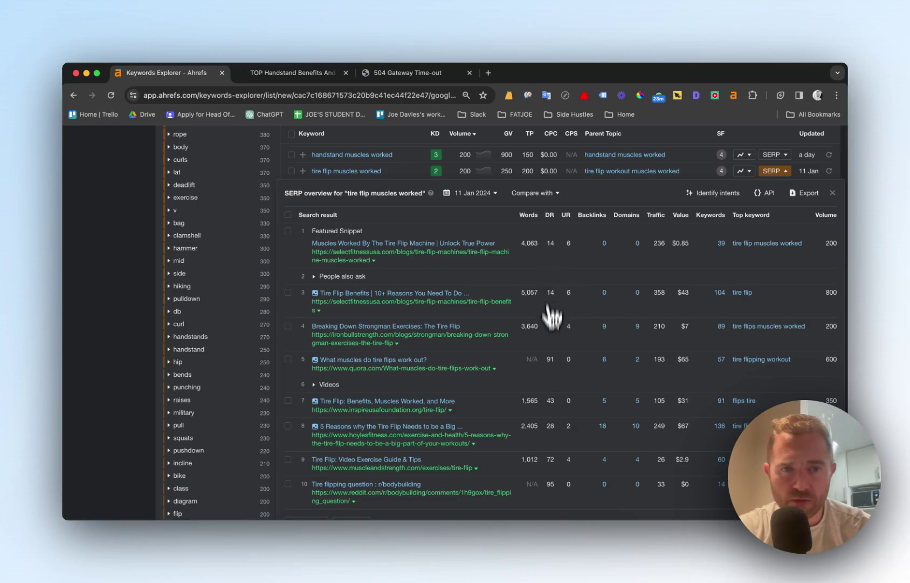
pyautogui.rightClick(435, 254)
pyautogui.click(443, 254)
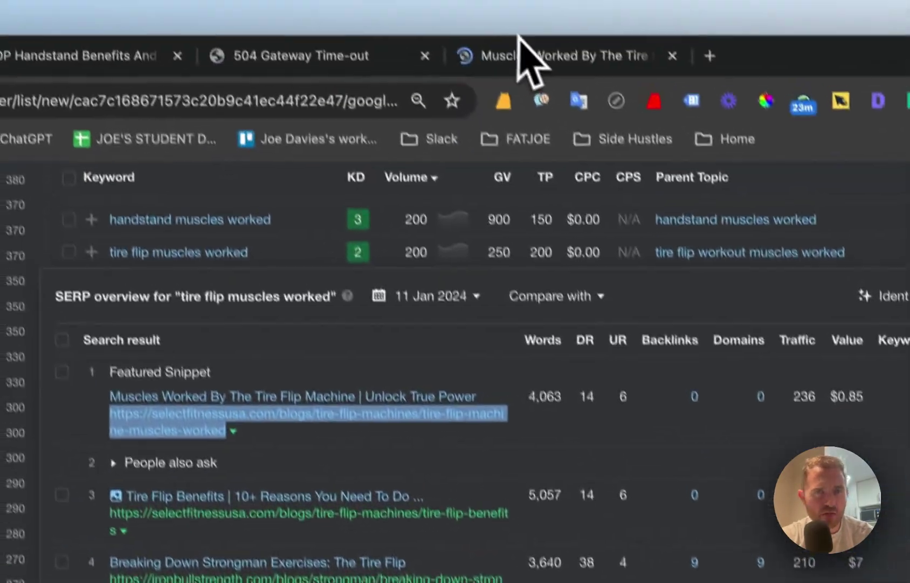
# Read through Select Fitness USA's 'Muscles Worked By The Tire Flip Machine' article, then return to its top.
pyautogui.click(528, 51)
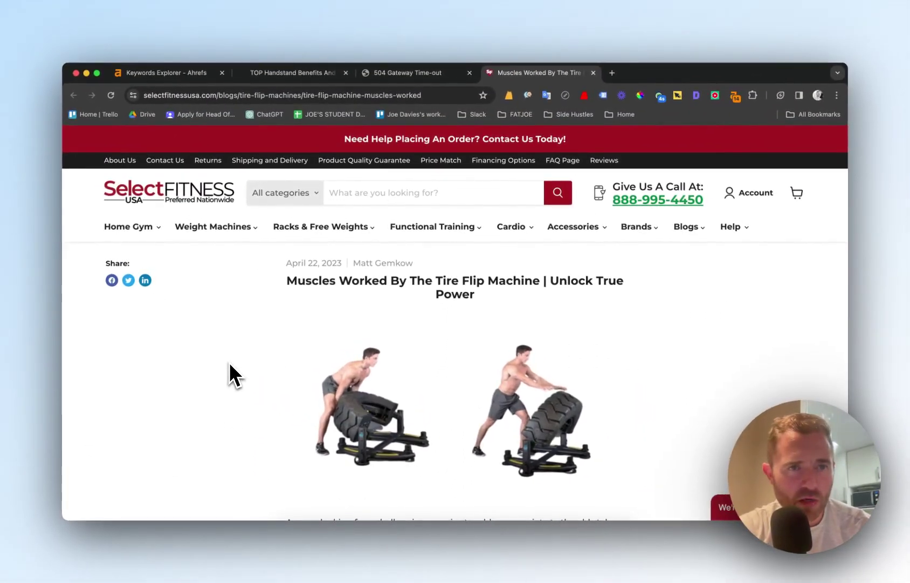
pyautogui.scroll(-5, 230, 361)
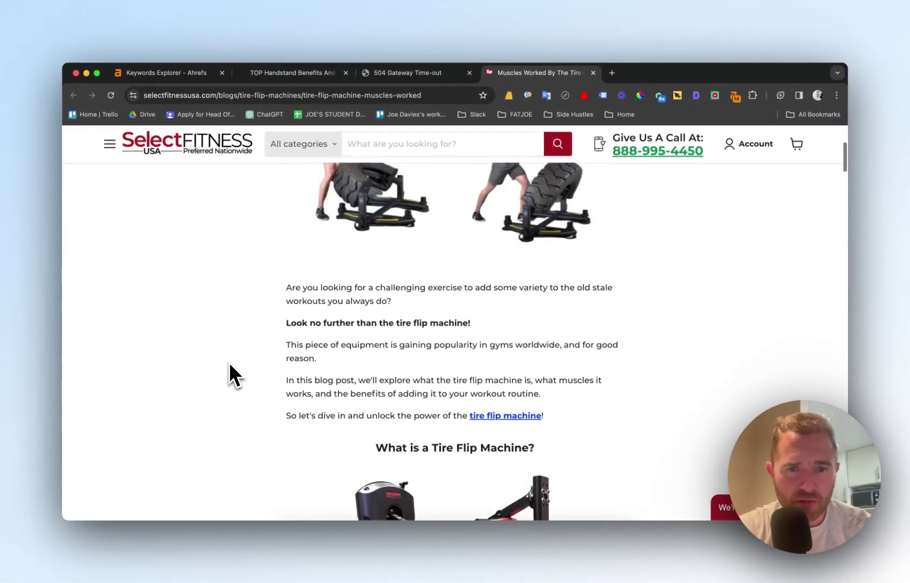
pyautogui.scroll(5, 229, 361)
pyautogui.scroll(-3, 230, 362)
pyautogui.scroll(3, 286, 380)
pyautogui.moveTo(244, 231)
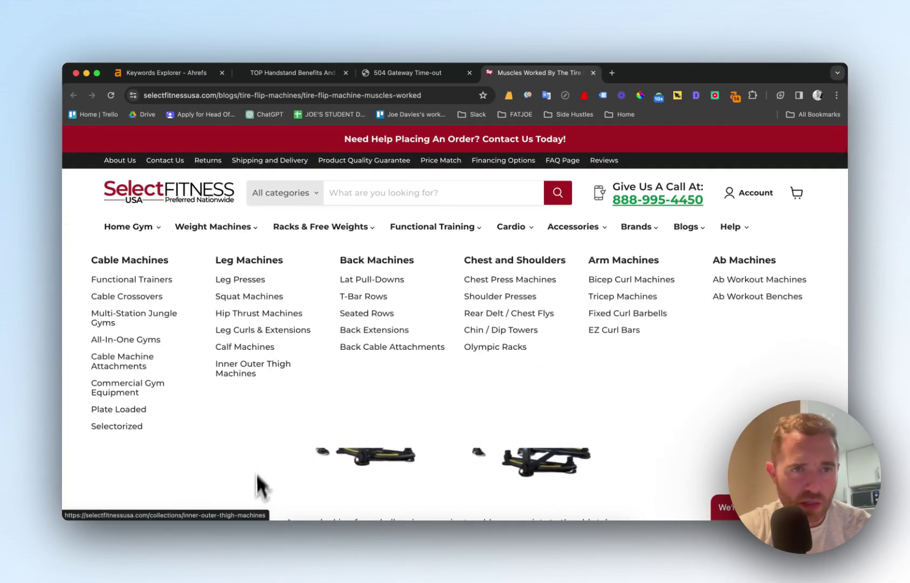
pyautogui.scroll(-2, 275, 464)
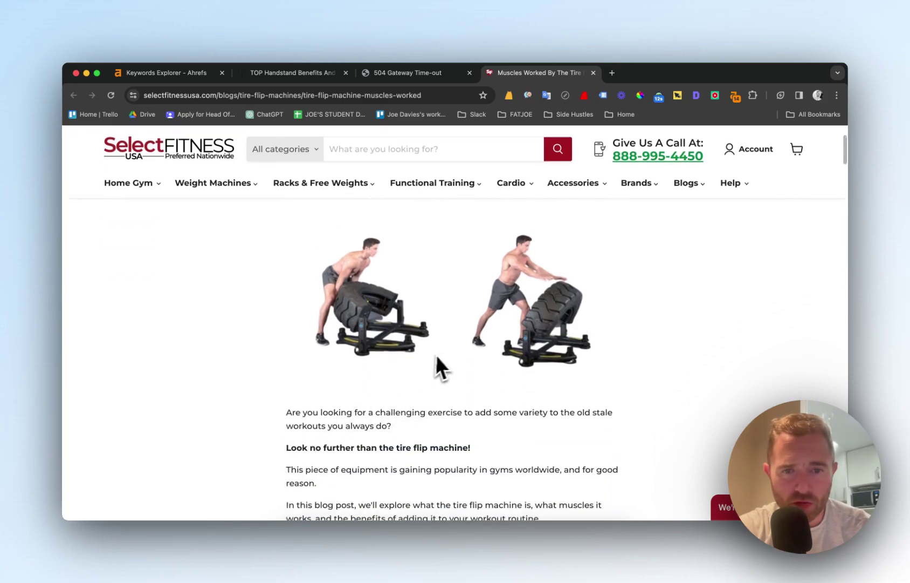
pyautogui.scroll(-6, 440, 356)
pyautogui.scroll(-15, 441, 352)
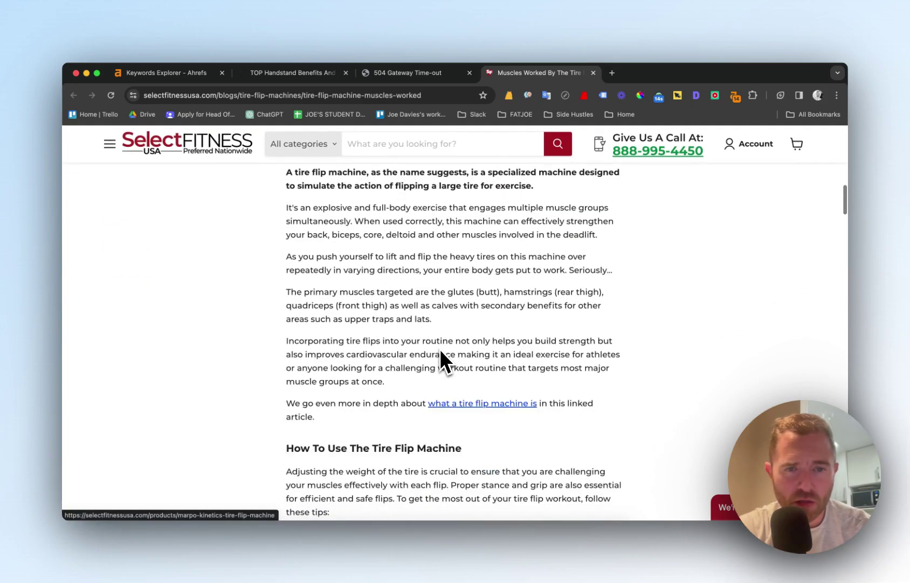
pyautogui.scroll(-20, 439, 354)
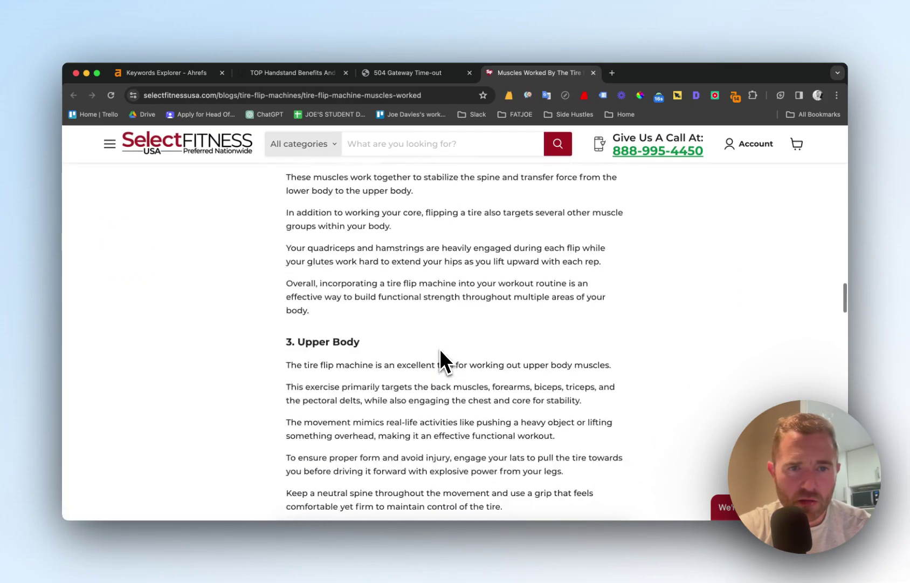
pyautogui.scroll(-20, 440, 356)
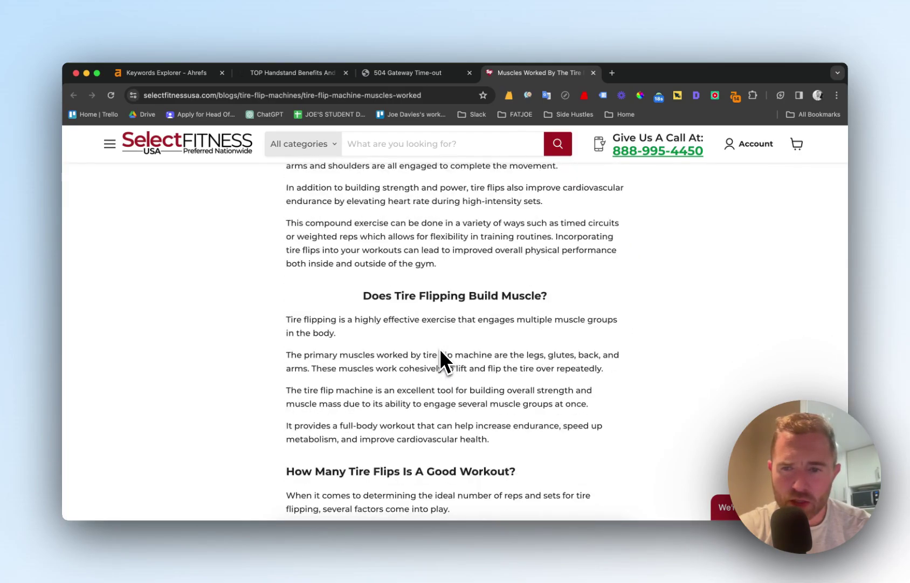
pyautogui.scroll(20, 440, 356)
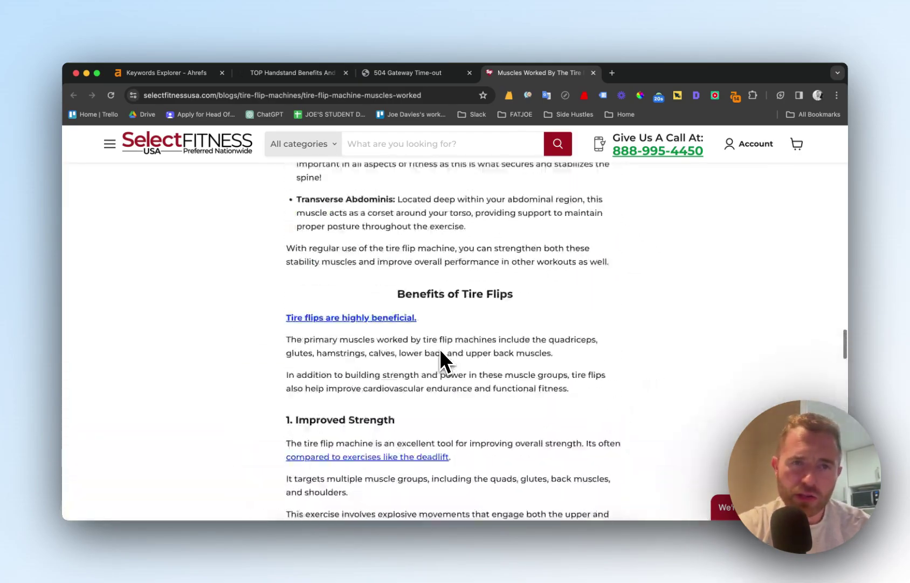
pyautogui.scroll(10, 315, 207)
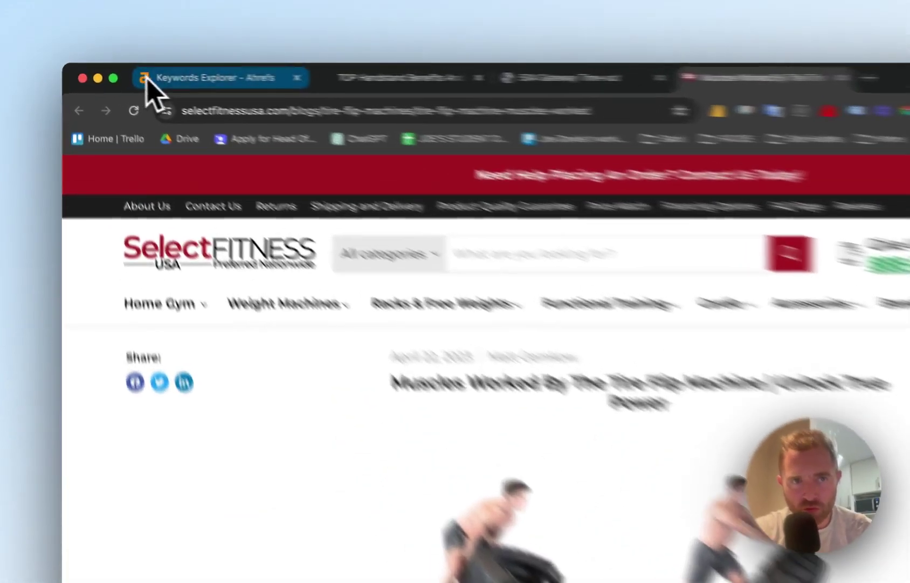
# Close the tire flip SERP and open the Handexer result from the 'hand grippers muscles worked' SERP.
pyautogui.click(178, 75)
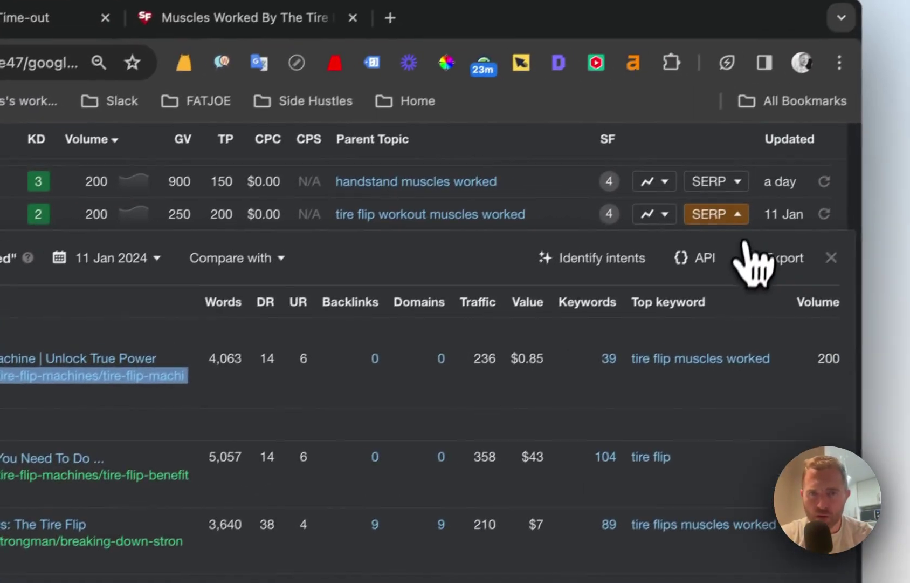
pyautogui.click(726, 232)
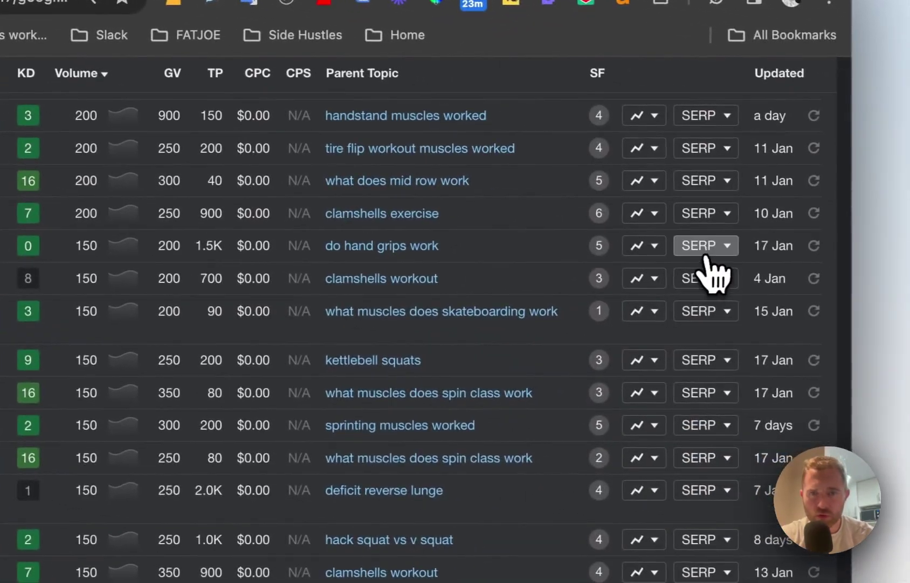
pyautogui.click(702, 247)
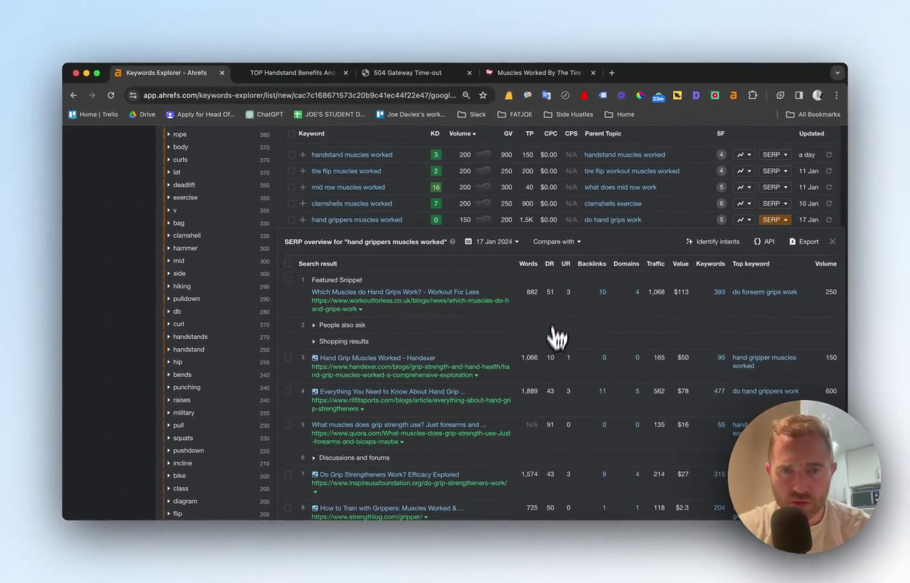
pyautogui.rightClick(477, 375)
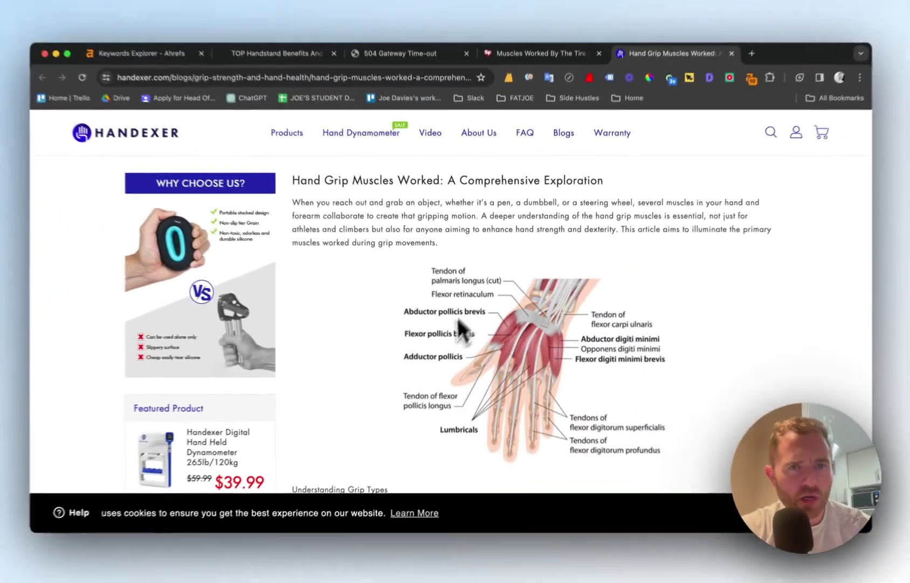
# Skim Handexer's 'Hand Grip Muscles Worked' article, then go back to the Keywords Explorer tab.
pyautogui.scroll(-10, 296, 277)
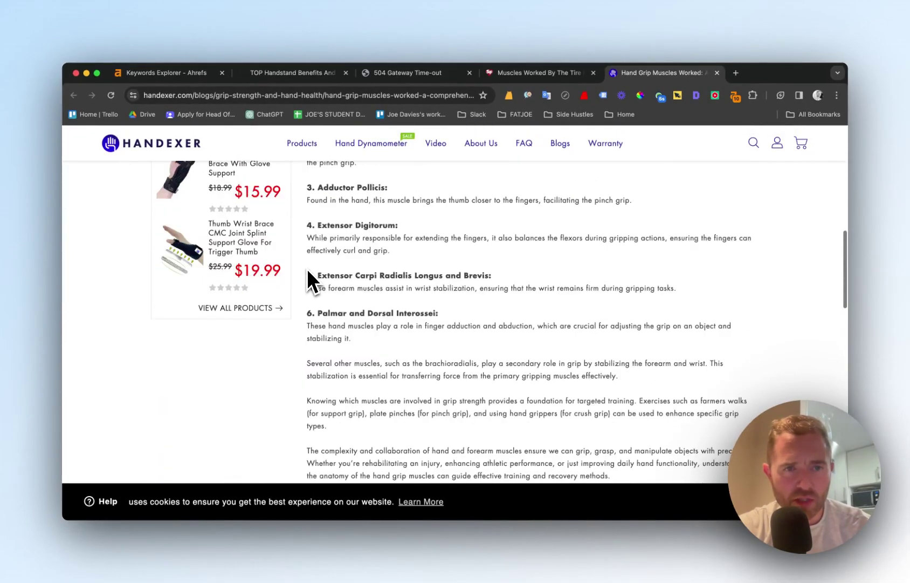
pyautogui.scroll(10, 308, 273)
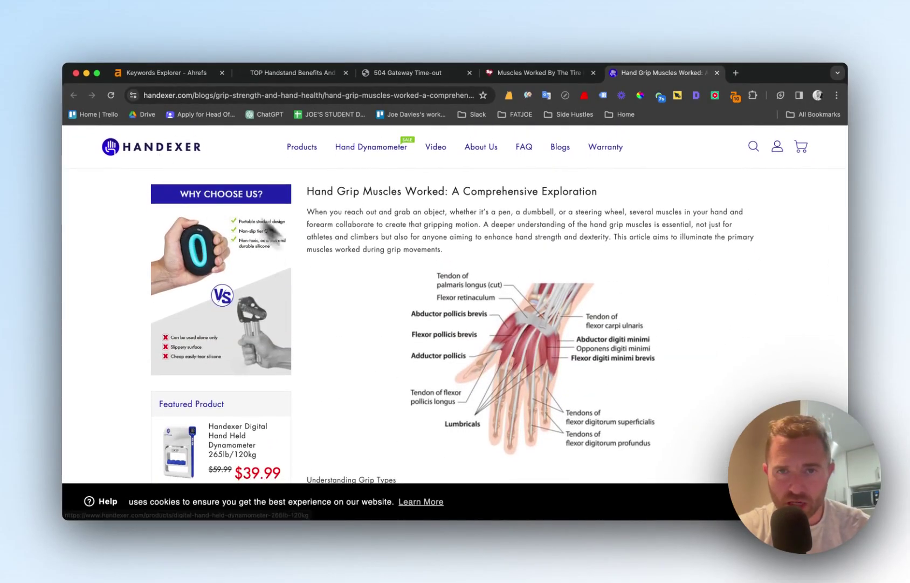
pyautogui.scroll(-15, 356, 275)
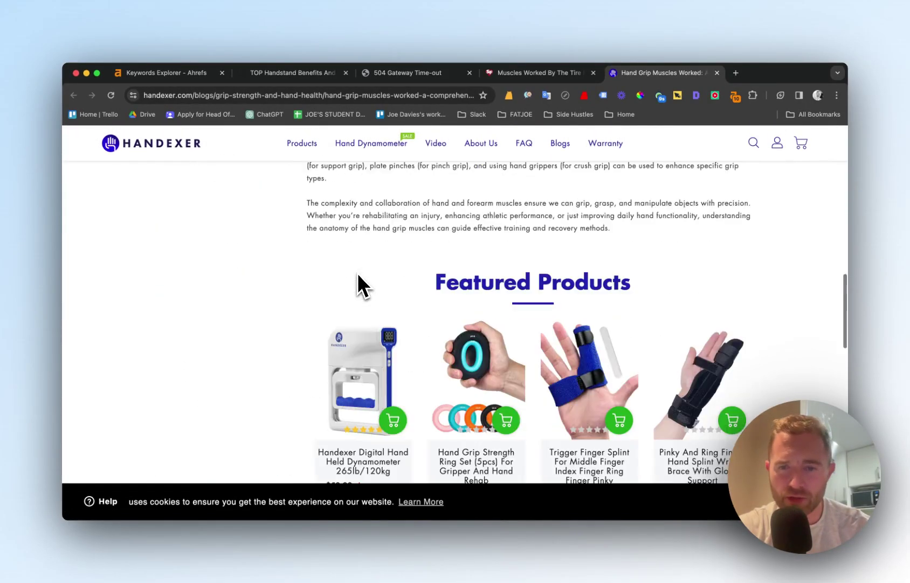
pyautogui.scroll(-4, 357, 273)
pyautogui.scroll(10, 357, 273)
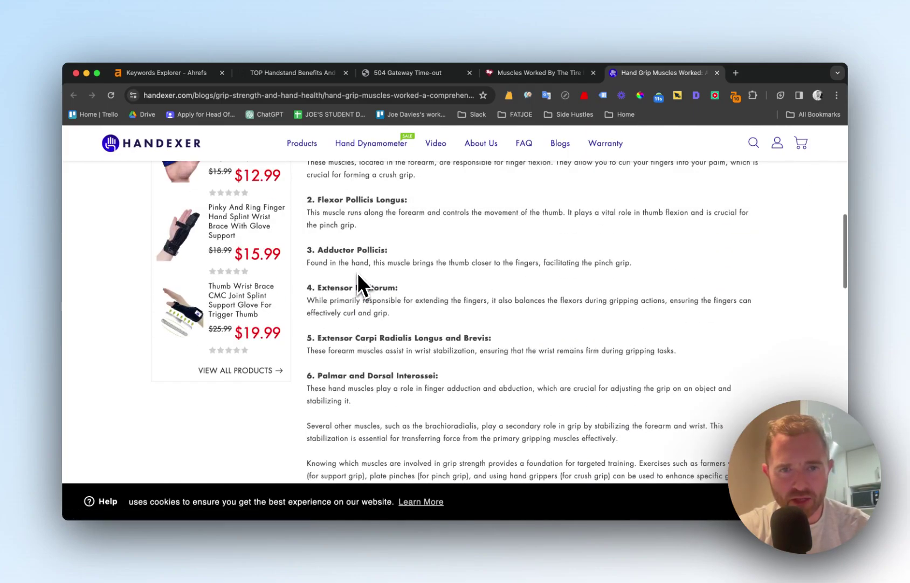
pyautogui.scroll(10, 357, 272)
pyautogui.scroll(-11, 357, 273)
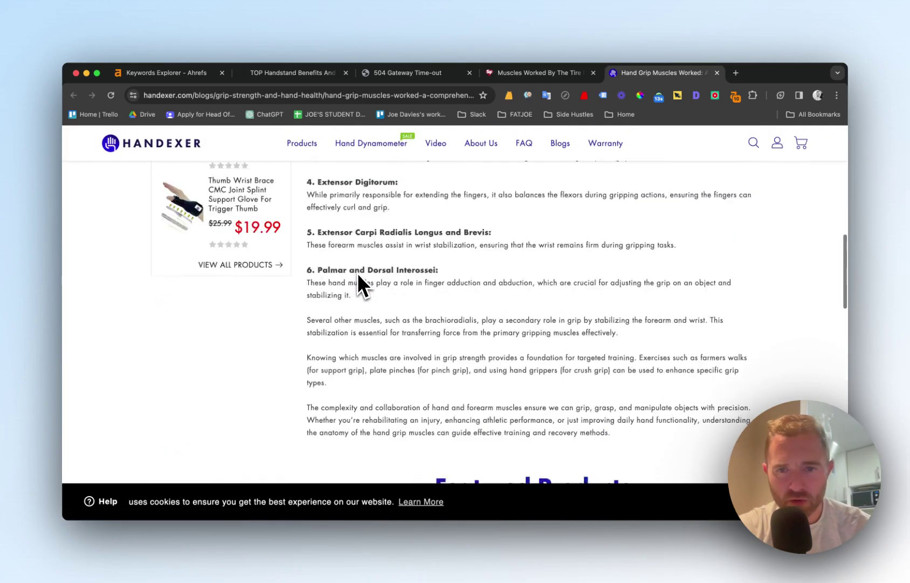
pyautogui.scroll(10, 358, 281)
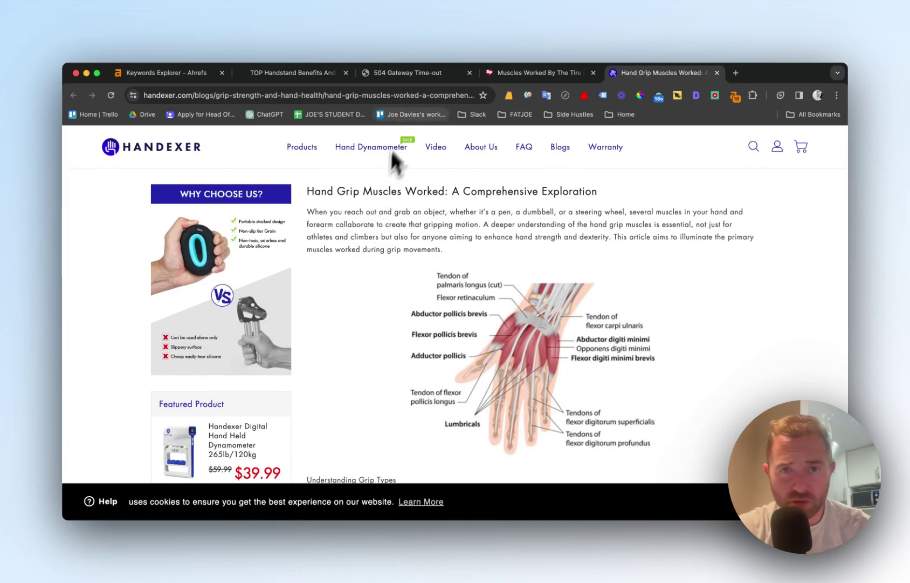
pyautogui.click(217, 74)
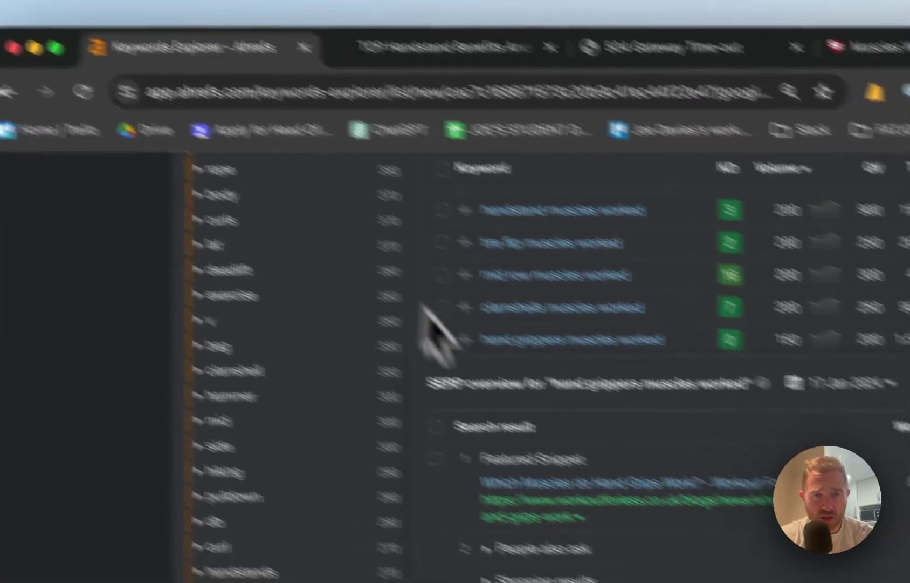
# Close the hand grippers SERP, sort briefly by KD, then re-sort the 300 keywords by volume.
pyautogui.click(734, 302)
pyautogui.scroll(10, 637, 324)
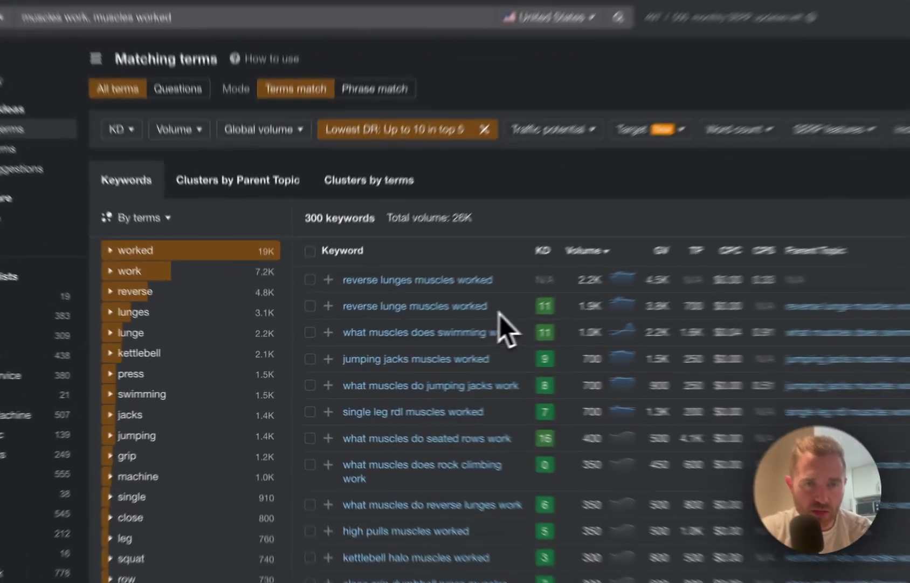
pyautogui.moveTo(407, 340); pyautogui.dragTo(313, 322)
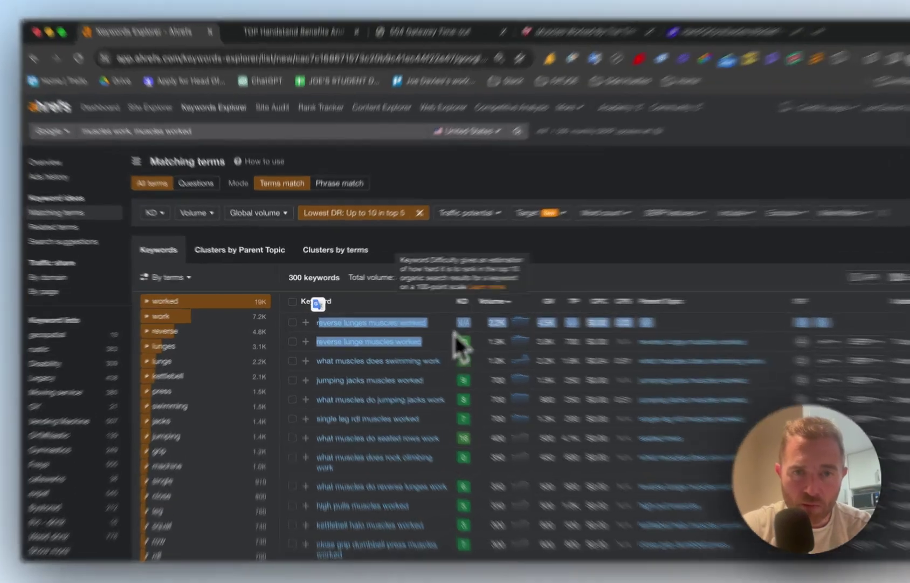
pyautogui.click(435, 300)
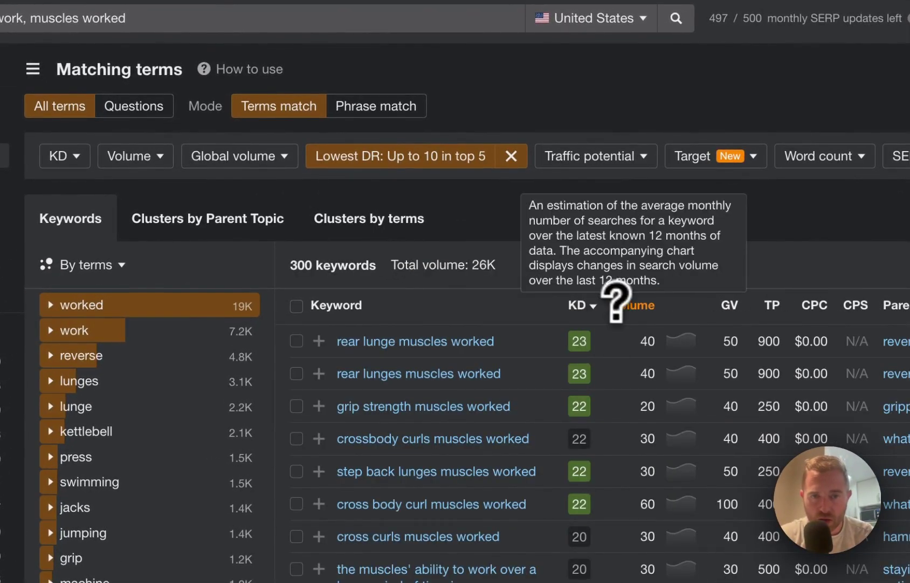
pyautogui.click(630, 304)
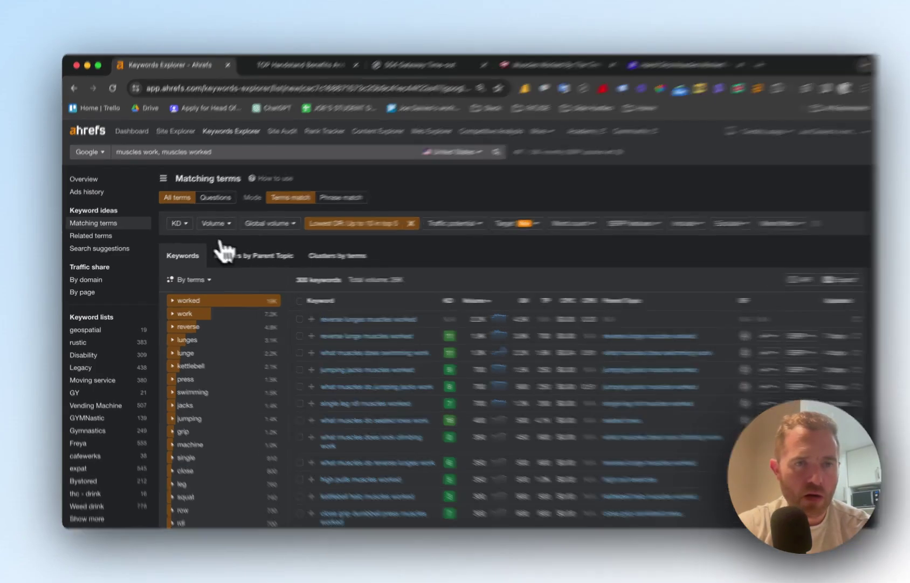
# Switch to Clusters by Parent Topic and scroll to the 194 clusters, led by 'reverse lunge muscles worked'.
pyautogui.click(236, 259)
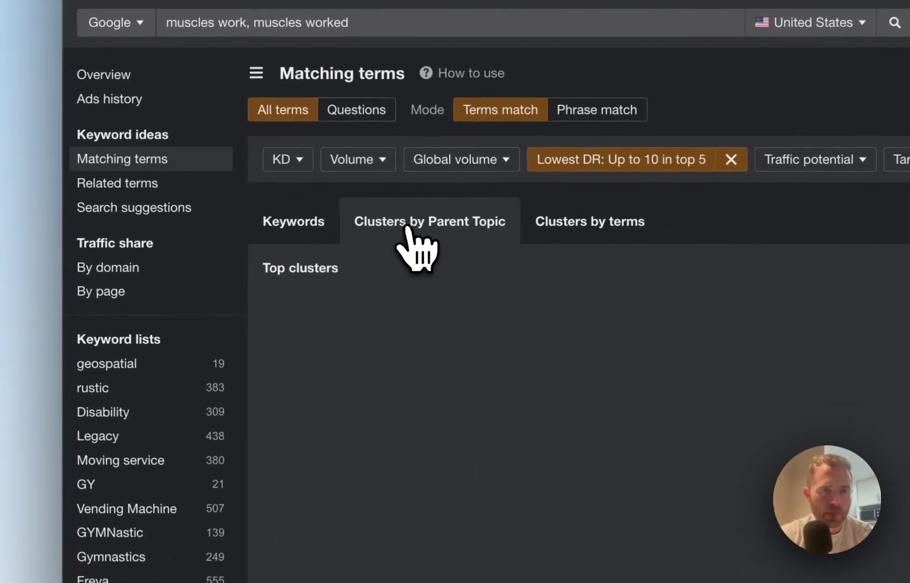
pyautogui.scroll(-5, 473, 391)
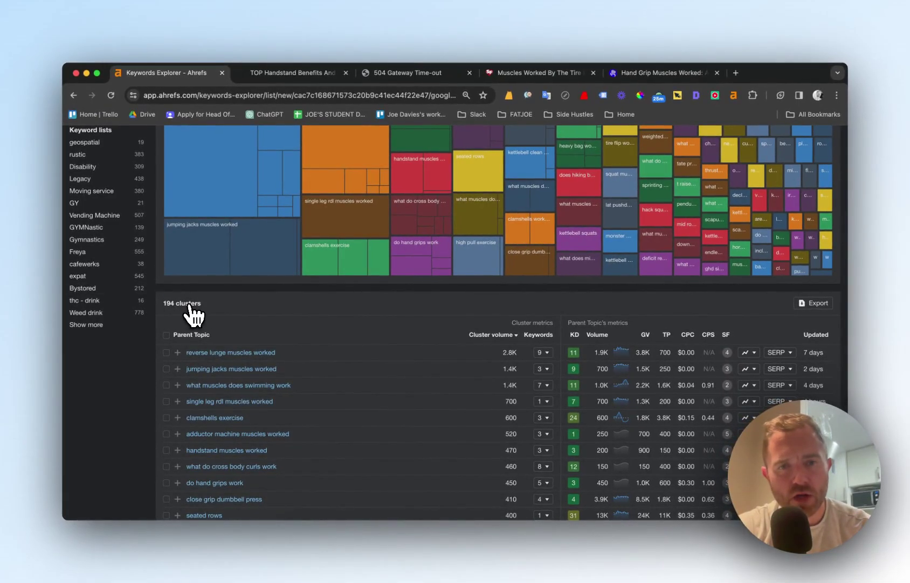
pyautogui.scroll(-5, 193, 314)
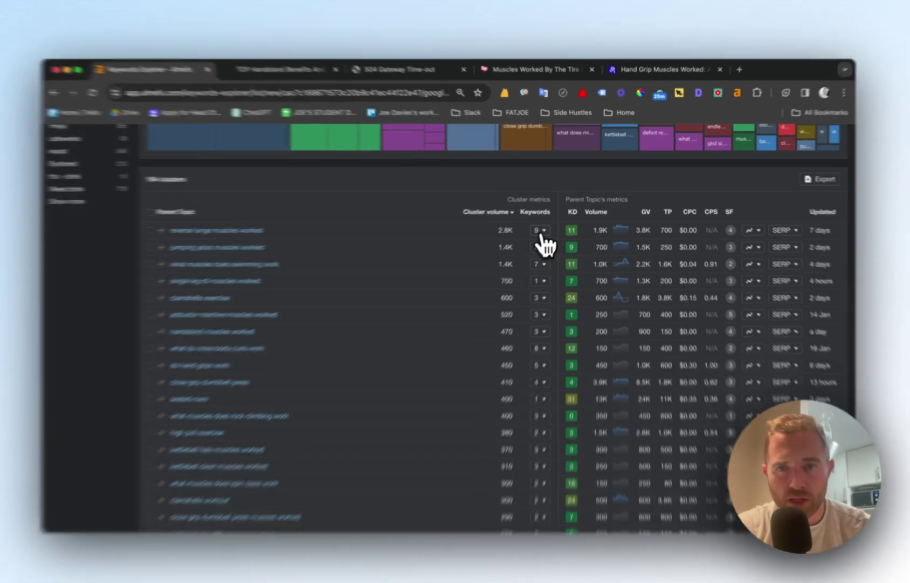
pyautogui.click(540, 231)
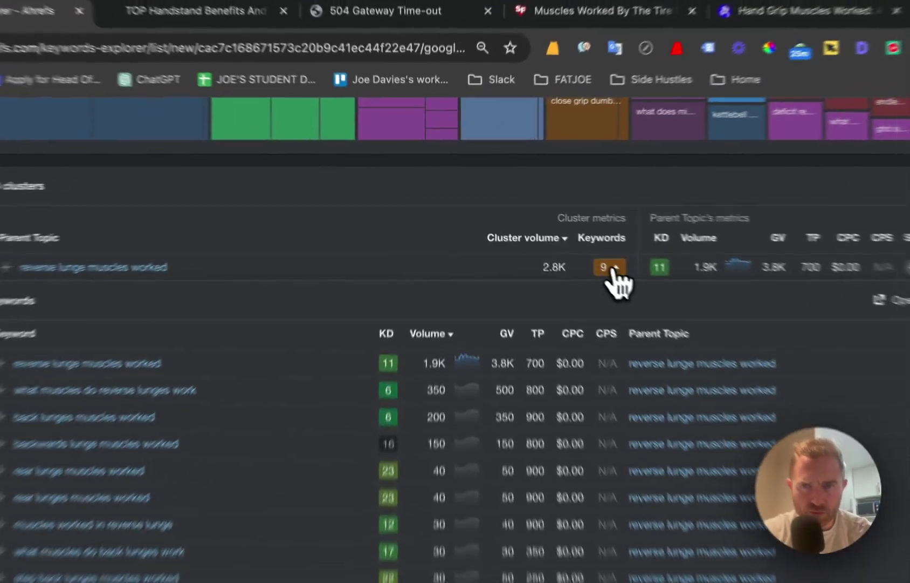
pyautogui.click(540, 228)
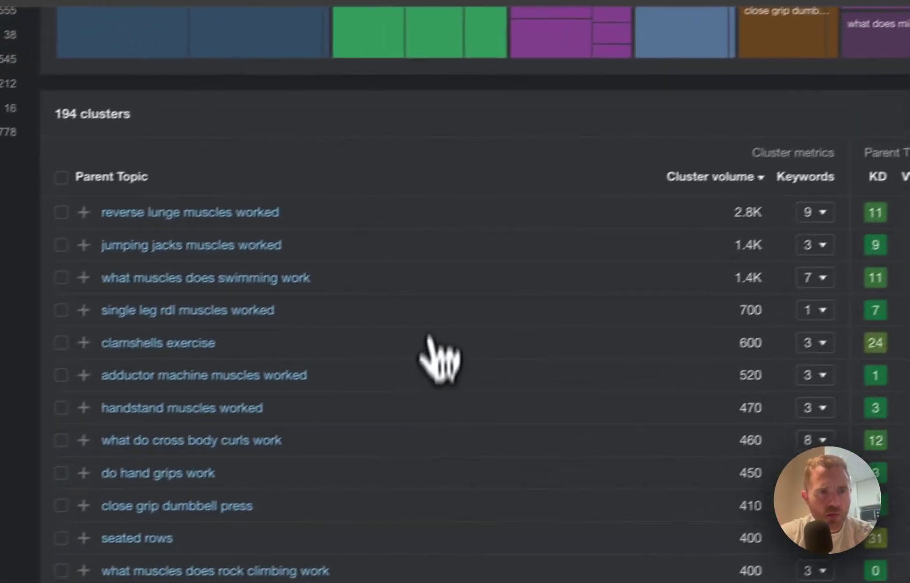
# Scroll through the parent-topic cluster table, topped by 'reverse lunge muscles worked' with 9 keywords and 2.8K volume.
pyautogui.scroll(-2, 269, 502)
pyautogui.scroll(-15, 472, 396)
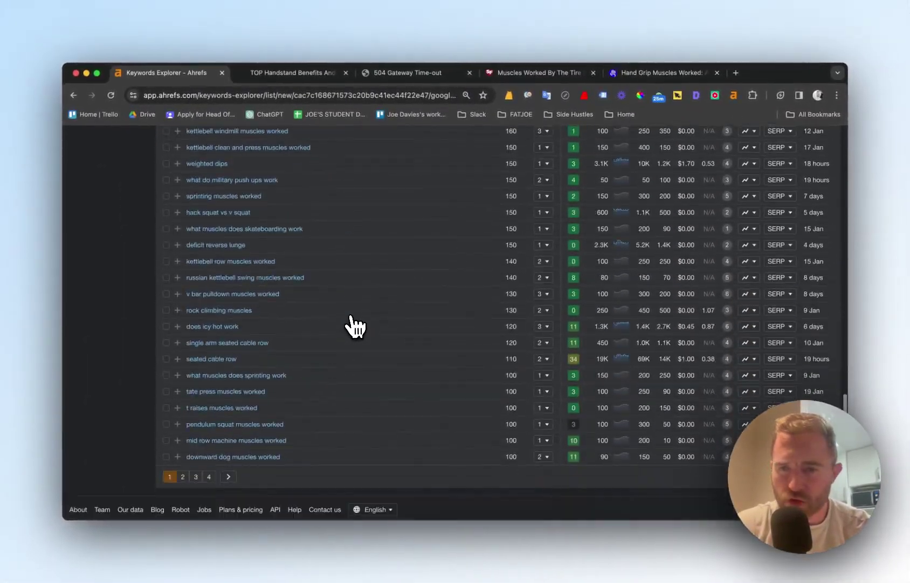
pyautogui.scroll(20, 353, 324)
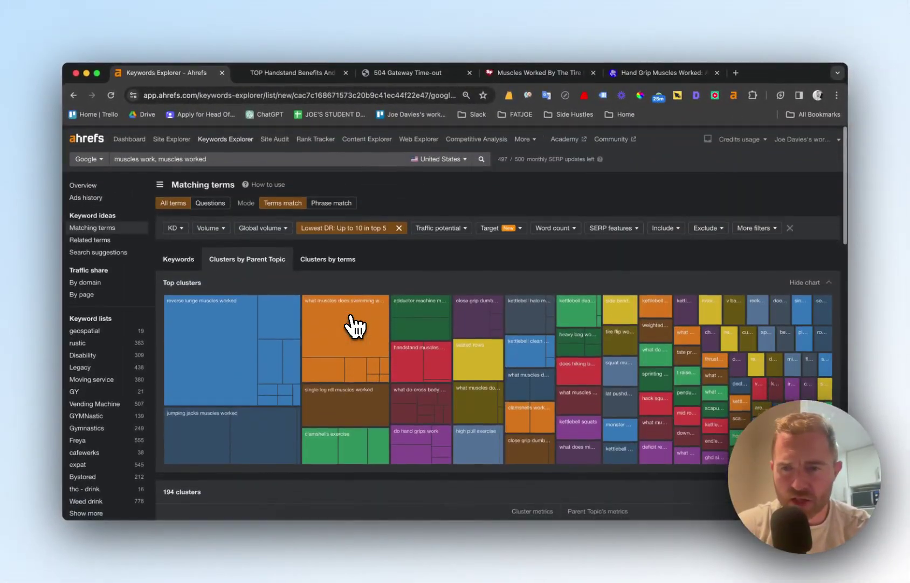
pyautogui.scroll(-5, 353, 324)
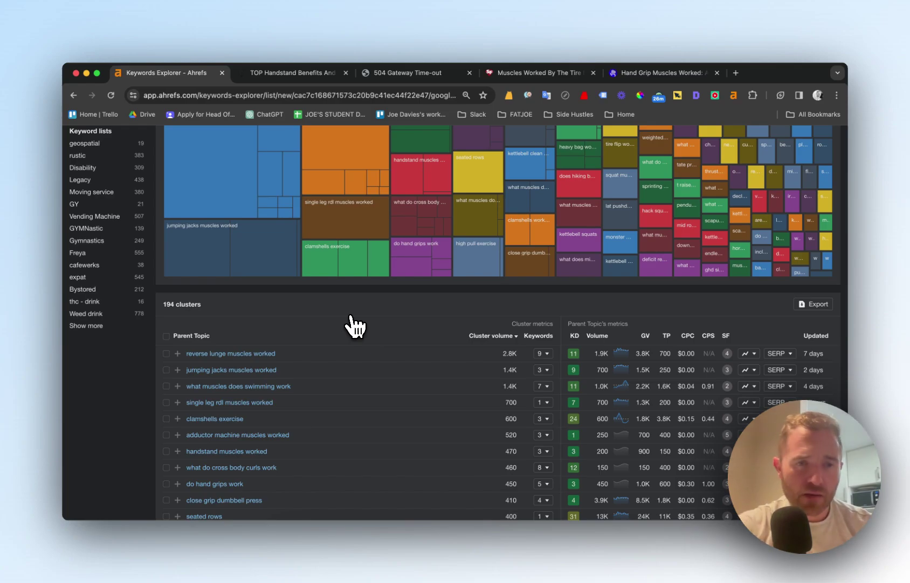
pyautogui.scroll(1, 355, 326)
pyautogui.scroll(-3, 354, 325)
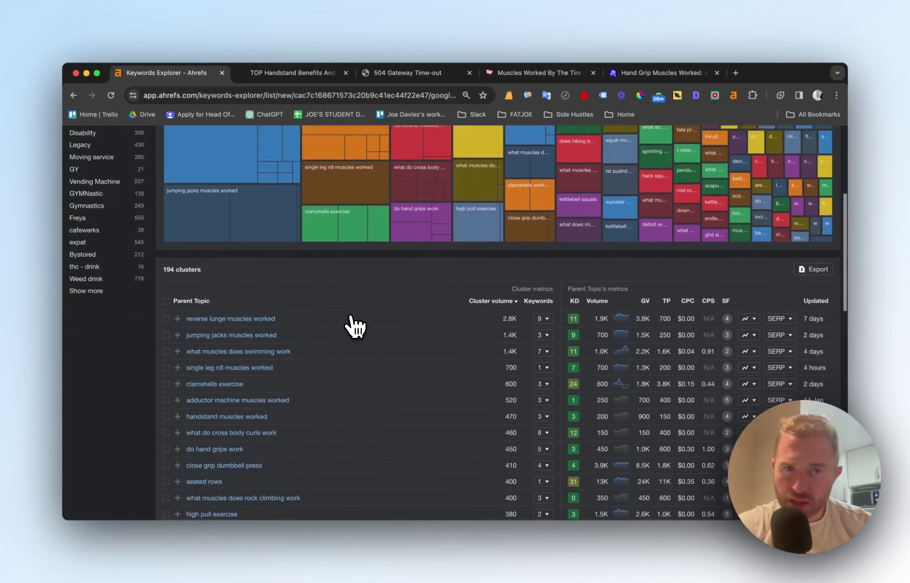
pyautogui.scroll(5, 354, 326)
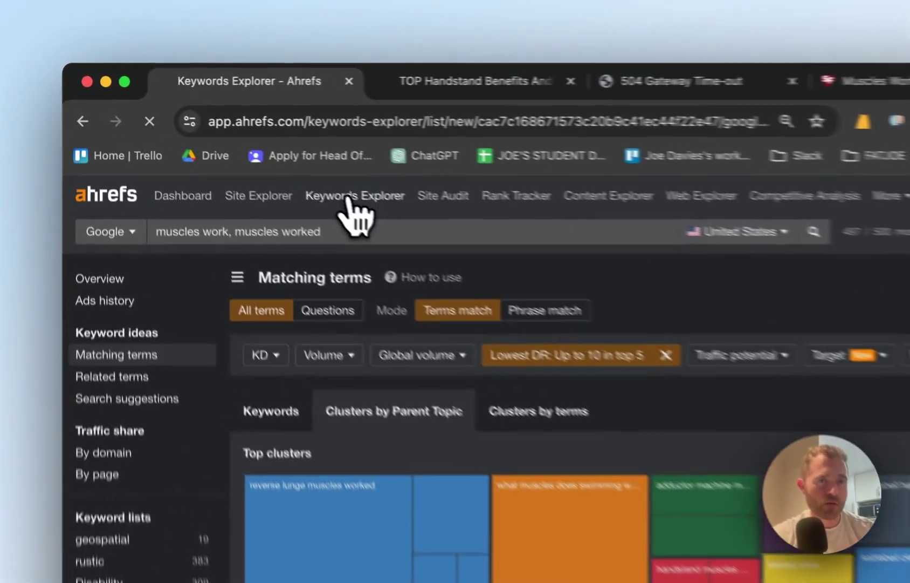
# Search Keywords Explorer for the seed keyword 'form', then open a new browser tab.
pyautogui.click(221, 138)
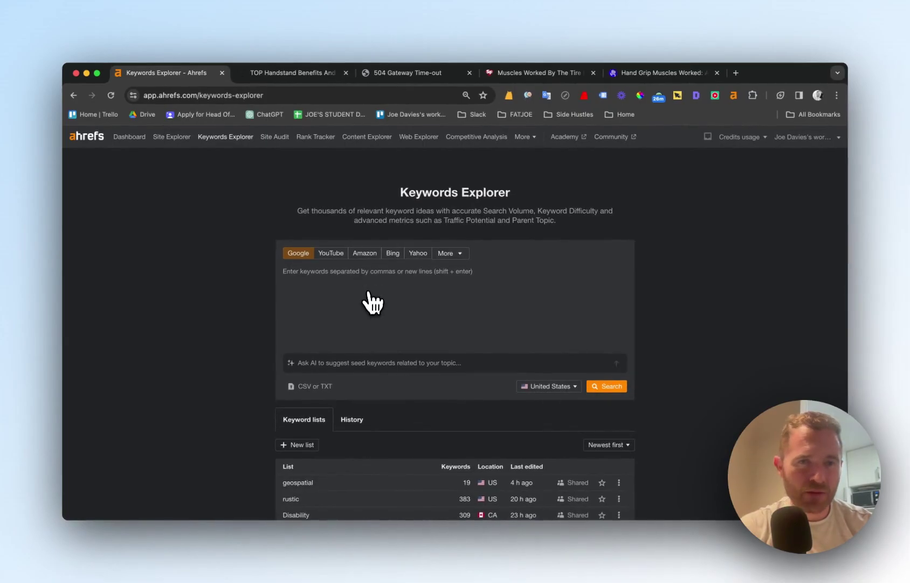
pyautogui.click(369, 294)
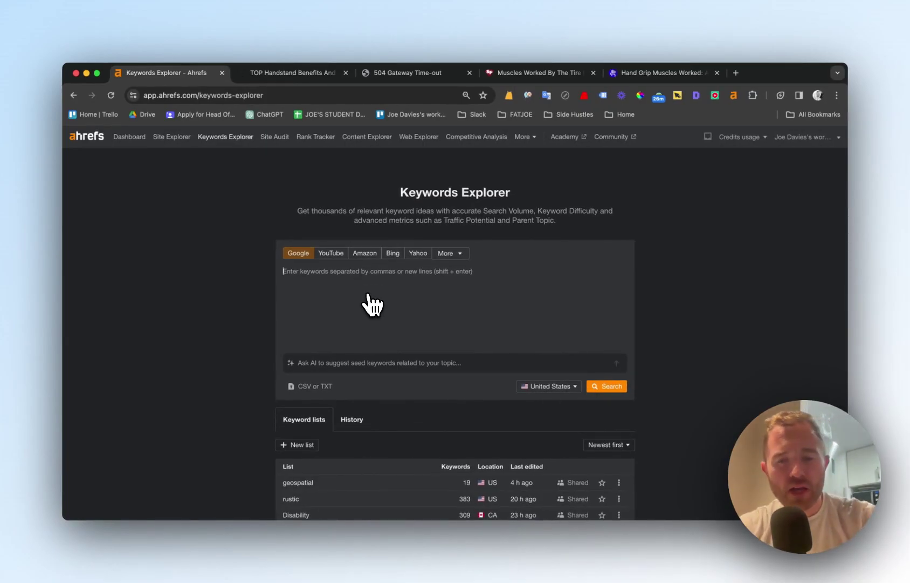
pyautogui.write('form')
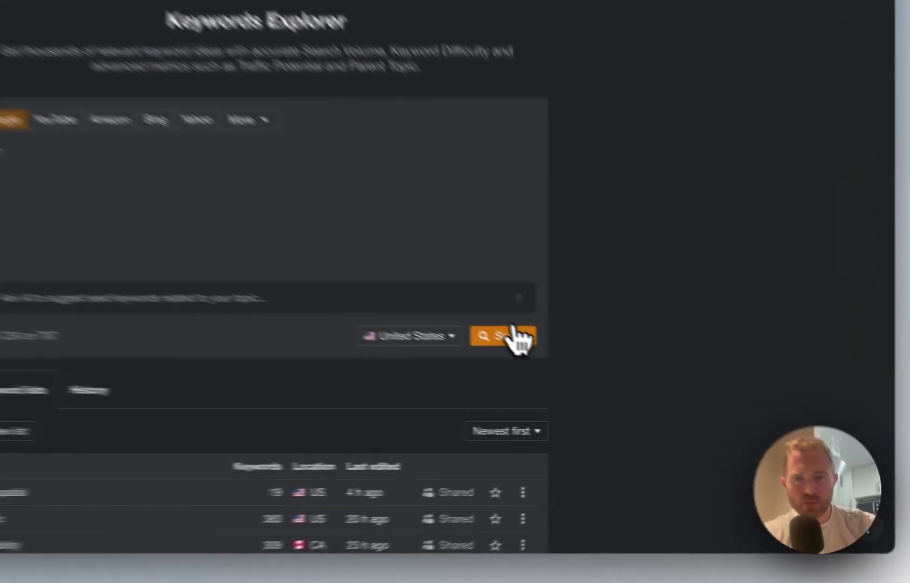
pyautogui.click(607, 385)
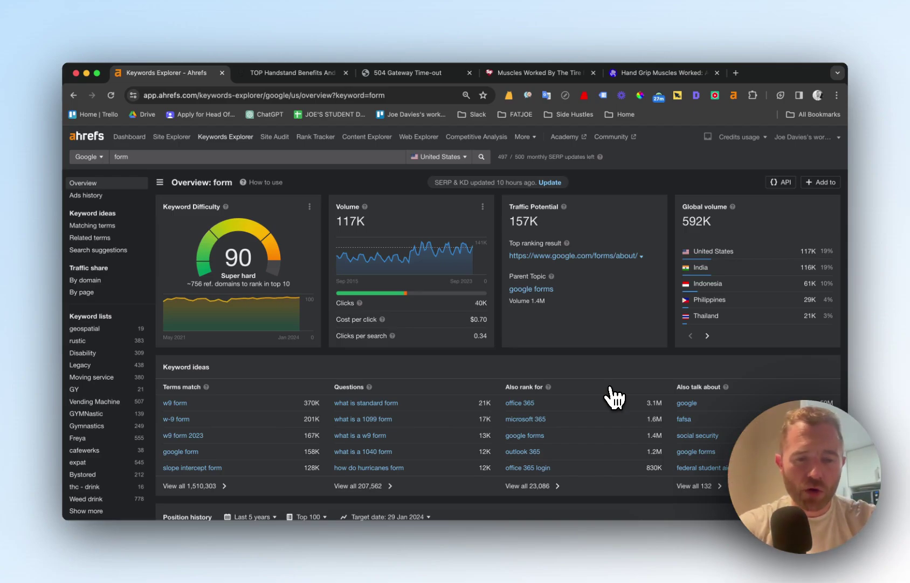
pyautogui.press('super+t')
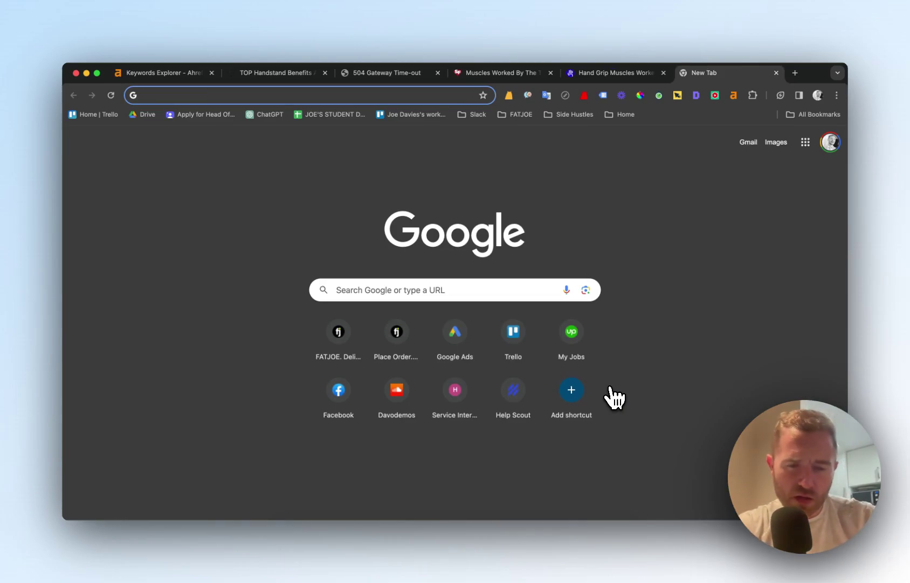
# Web-search 'chat gpt' and open the ChatGPT site.
pyautogui.write('chat gpt')
pyautogui.press('Return')
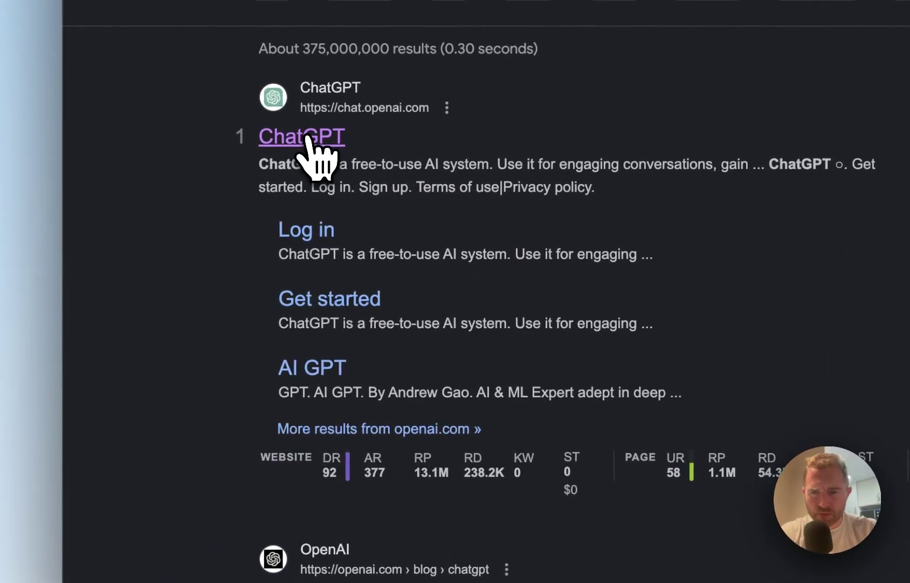
pyautogui.click(306, 138)
# Ask ChatGPT to 'give me a list of 20 exercises' and select the list from Squats to Kettlebell swings.
pyautogui.write('give')
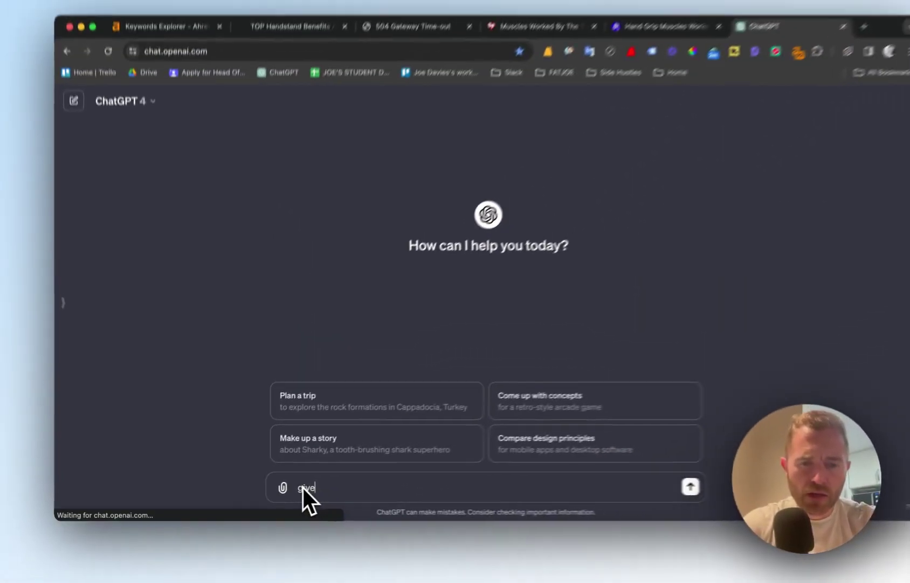
pyautogui.write(' me a list of ')
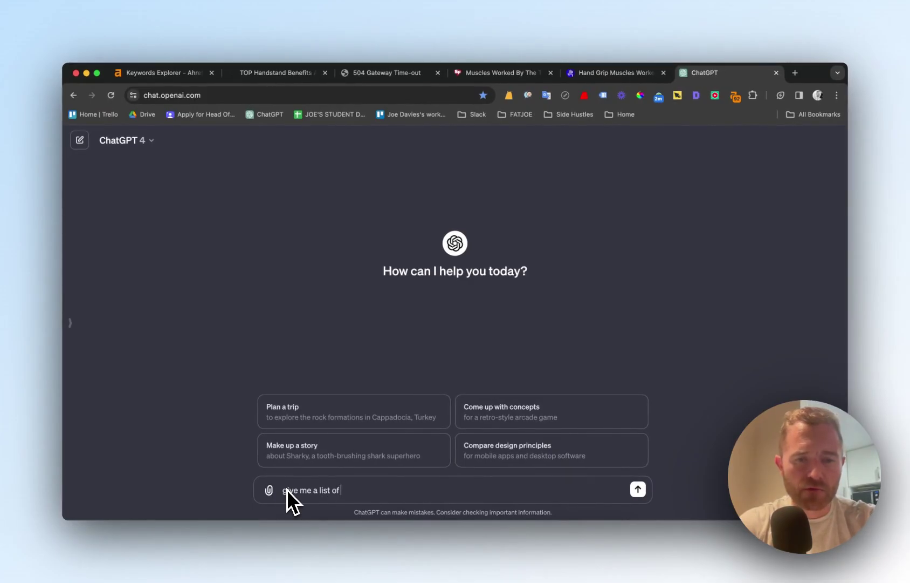
pyautogui.write('20 exer')
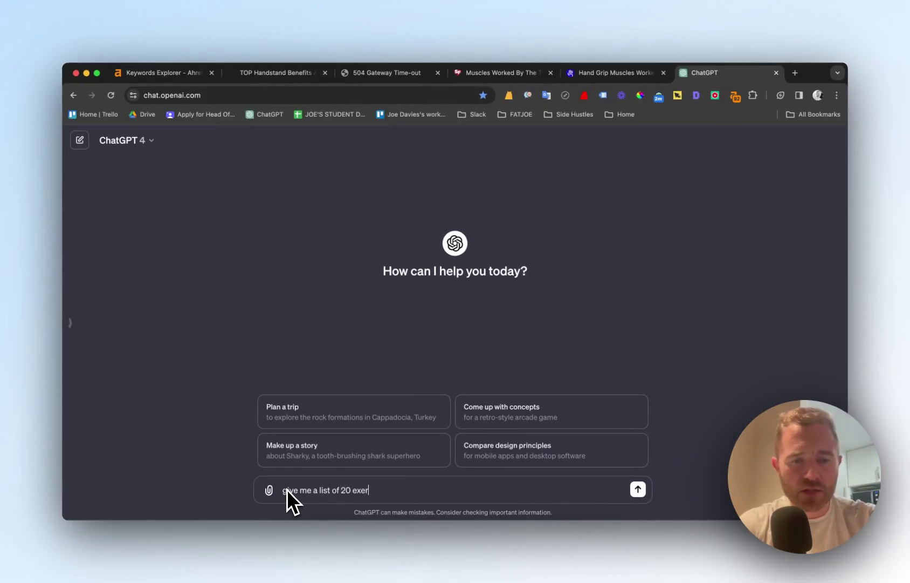
pyautogui.write('cises')
pyautogui.press('Return')
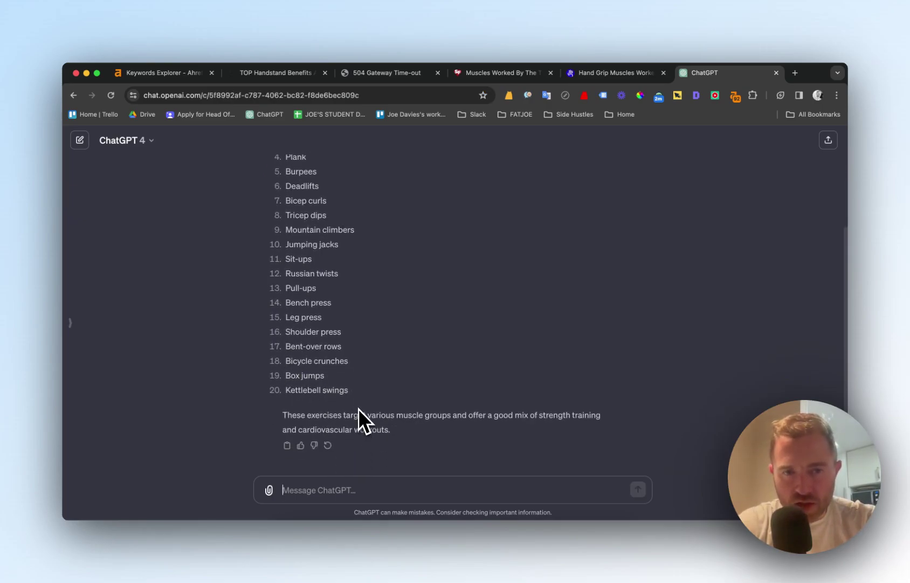
pyautogui.scroll(1, 362, 392)
pyautogui.moveTo(361, 432); pyautogui.dragTo(298, 175)
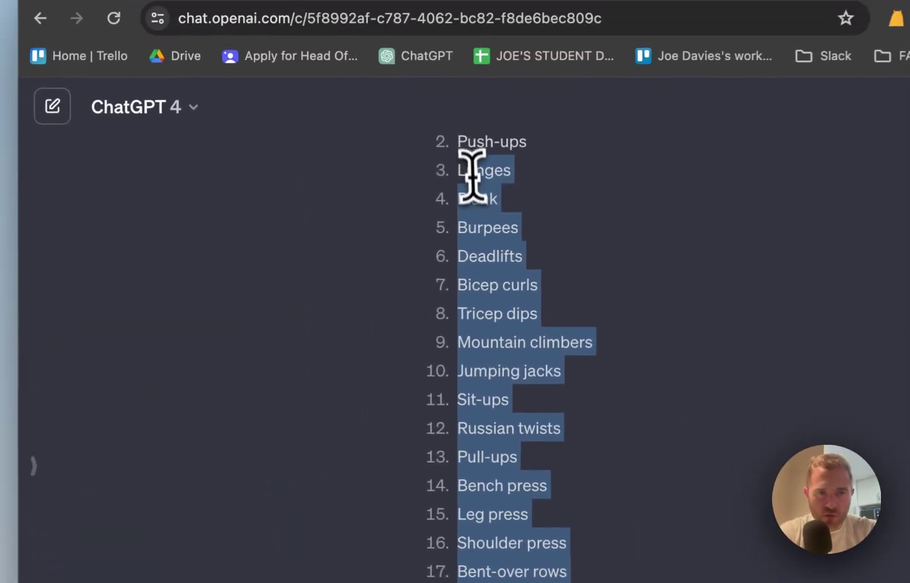
pyautogui.moveTo(476, 181); pyautogui.dragTo(459, 262)
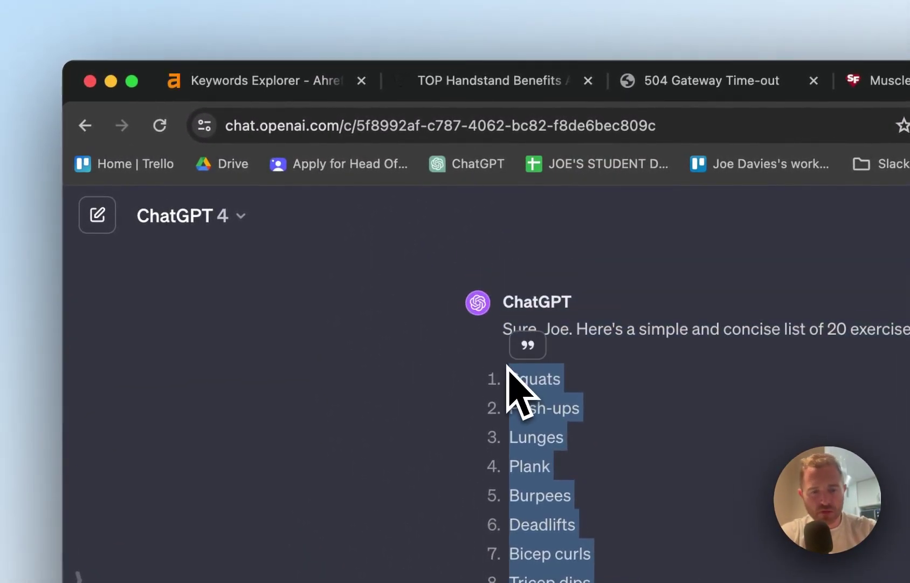
# Show matching terms for 'form' including any of the 20 exercises, giving 727 keywords and 50K volume.
pyautogui.click(300, 98)
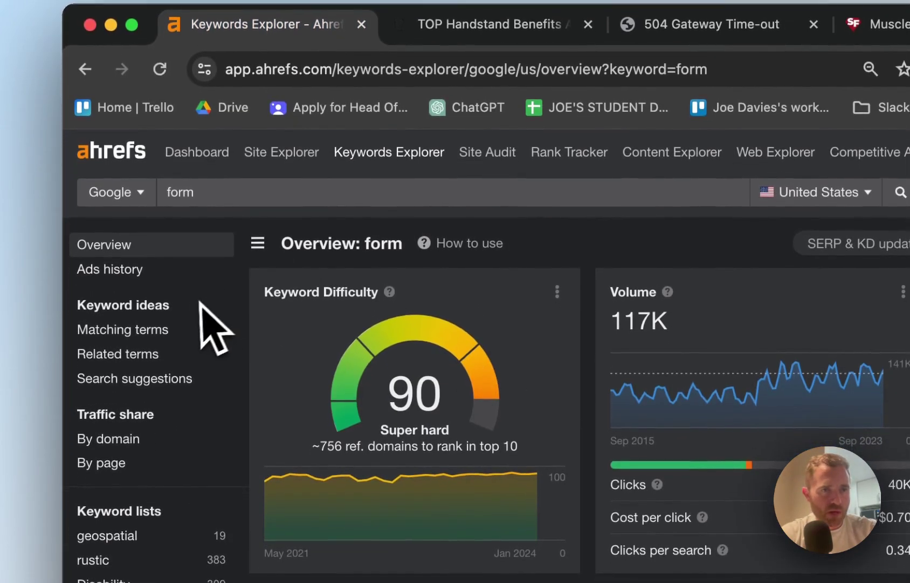
pyautogui.click(162, 387)
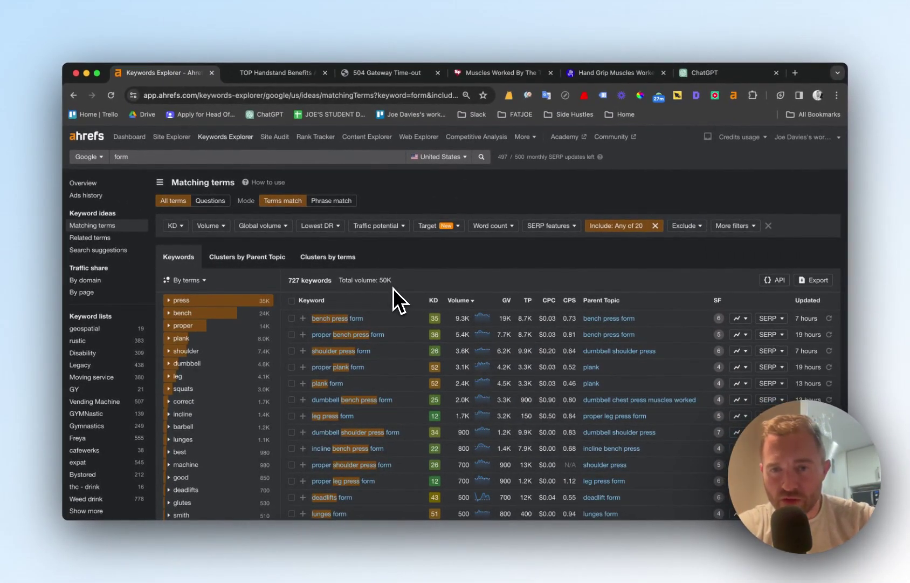
pyautogui.scroll(-5, 422, 364)
pyautogui.scroll(-8, 422, 364)
pyautogui.scroll(15, 423, 364)
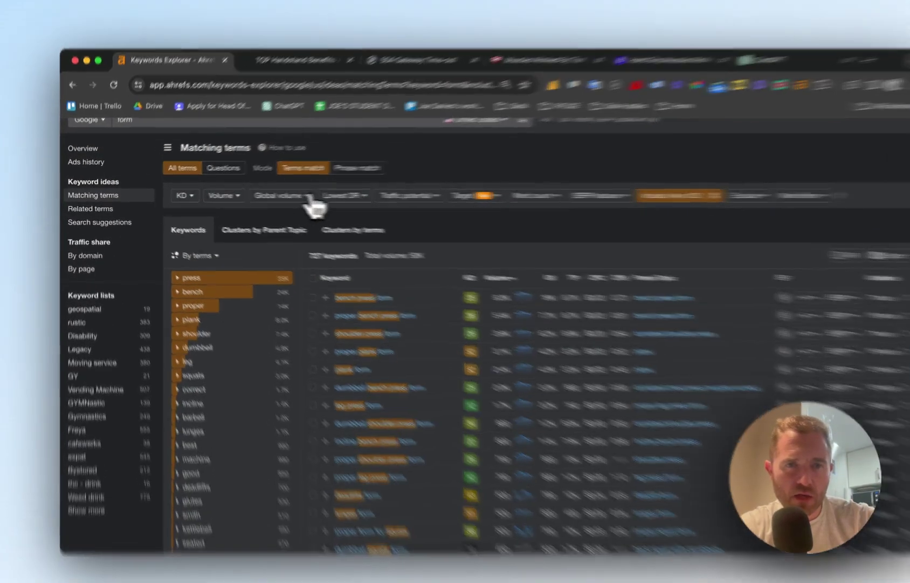
# Limit the Lowest DR in top 5 filter to 10 and show the results.
pyautogui.click(353, 195)
pyautogui.click(374, 247)
pyautogui.write('10')
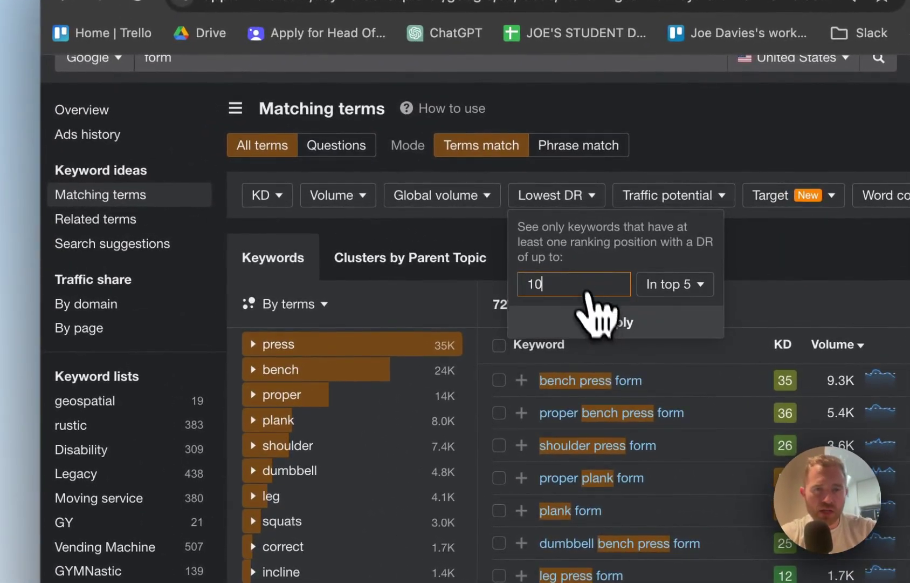
pyautogui.click(593, 321)
pyautogui.click(296, 270)
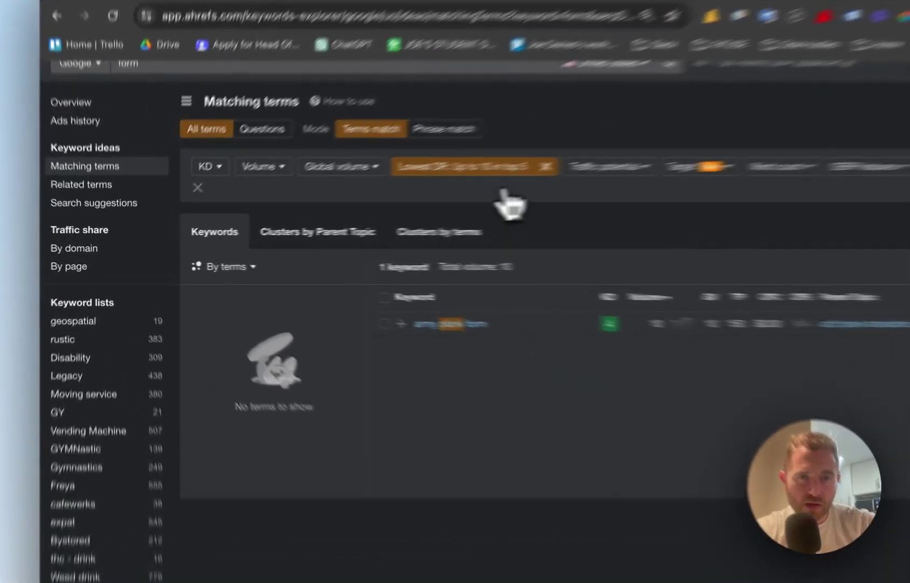
# Loosen the Lowest DR limit to 20, leaving 6 keywords with 560 volume.
pyautogui.click(365, 197)
pyautogui.click(333, 240)
pyautogui.press('BackSpace')
pyautogui.press('BackSpace')
pyautogui.write('20')
pyautogui.click(572, 264)
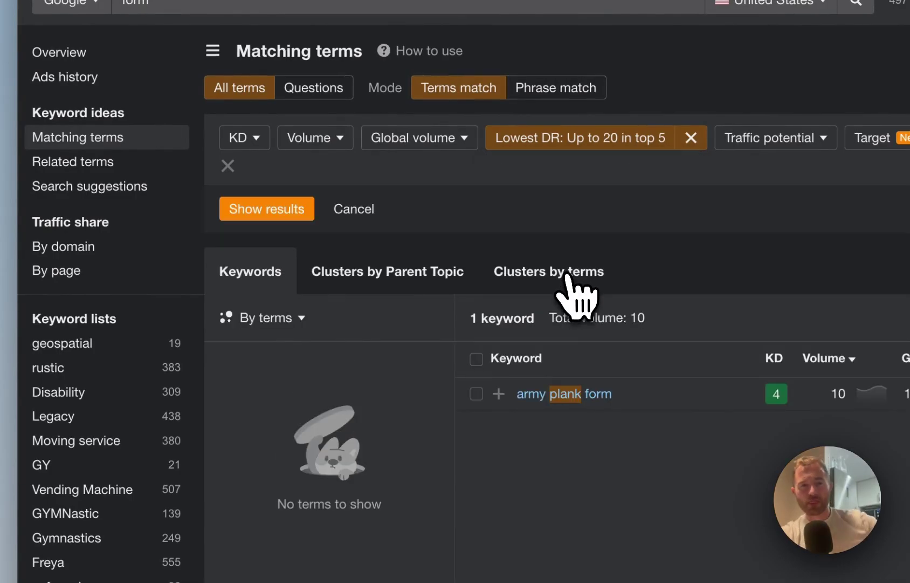
pyautogui.click(276, 213)
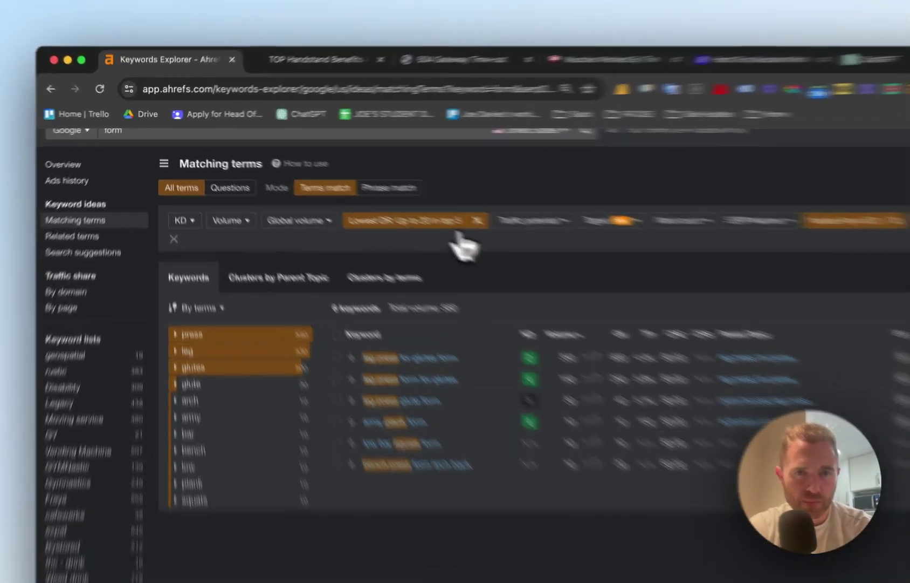
# Remove the Lowest DR filter from the 'form' keyword list.
pyautogui.click(398, 195)
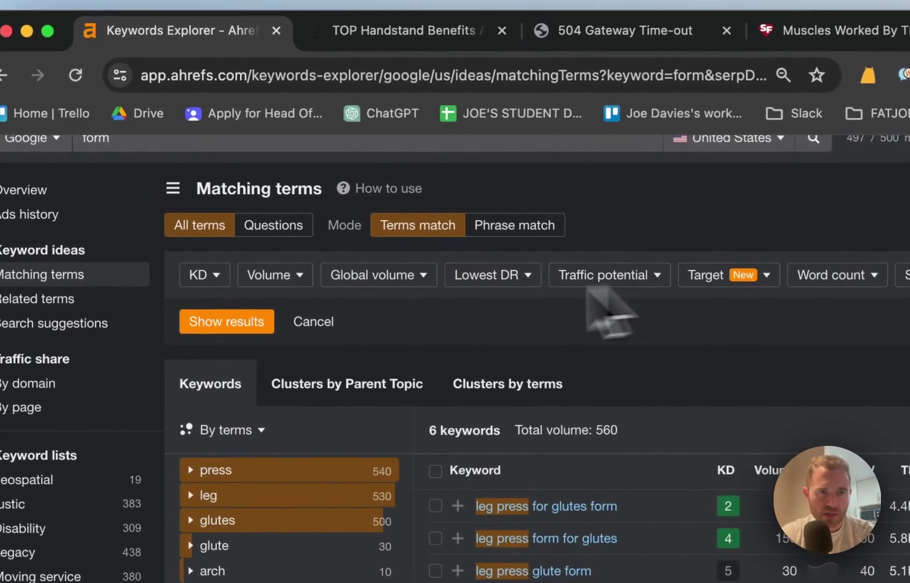